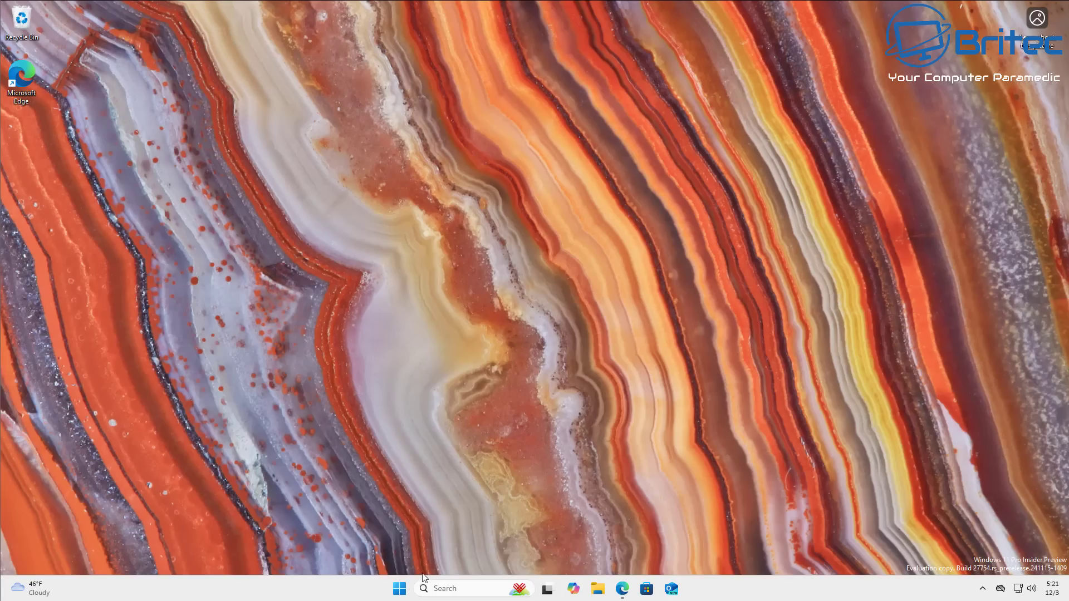
Step: Search Windows for "restore", open Create a restore point, and check the protection setting of Local Disk (C:) without changing it
click(399, 588)
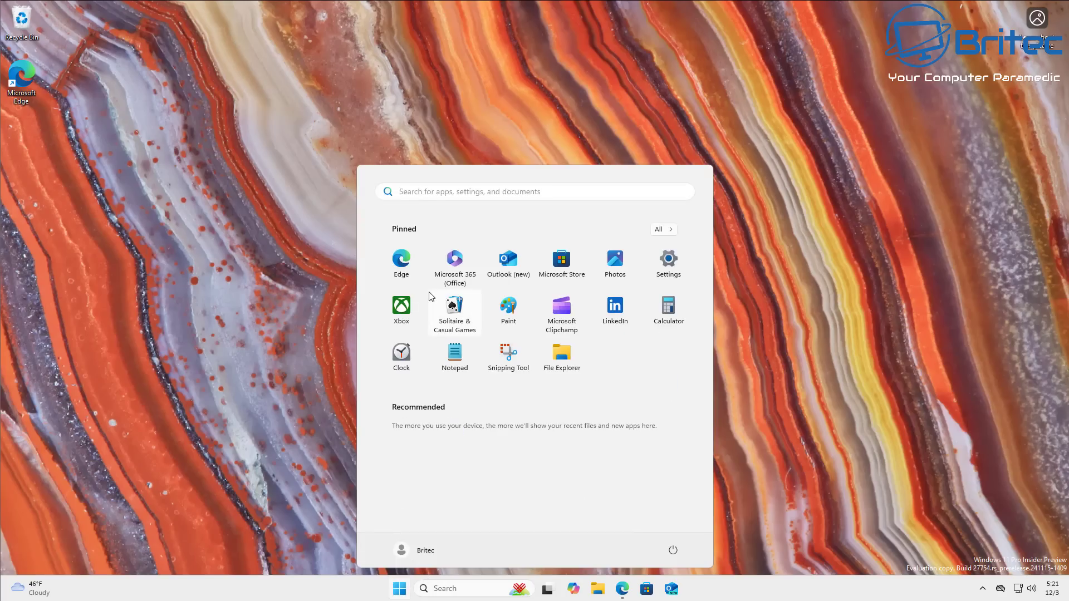
text(res)
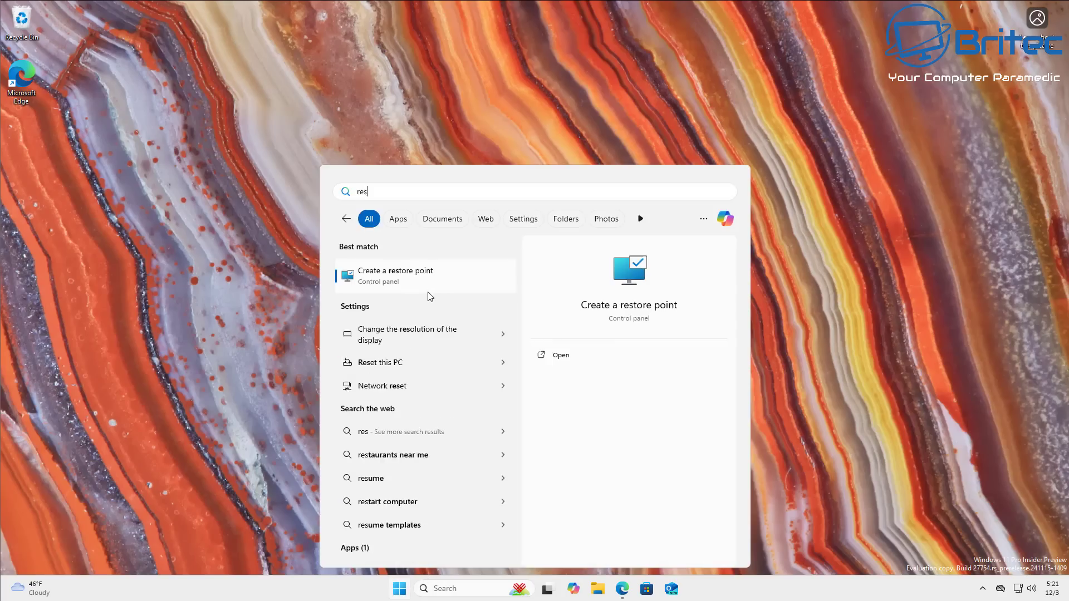
text(tore)
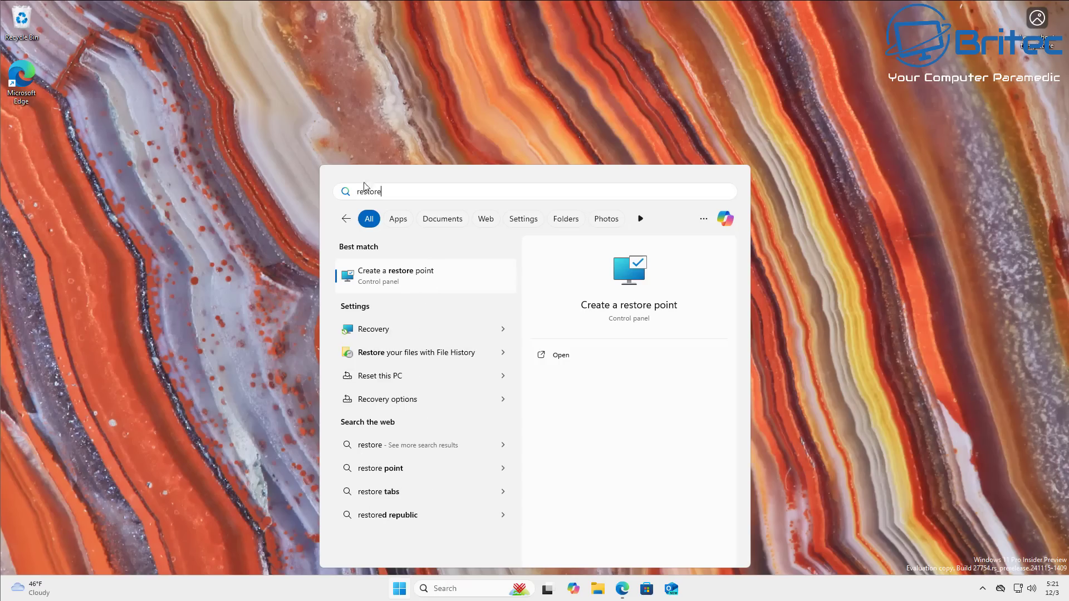
click(389, 277)
drag(185, 97, 518, 163)
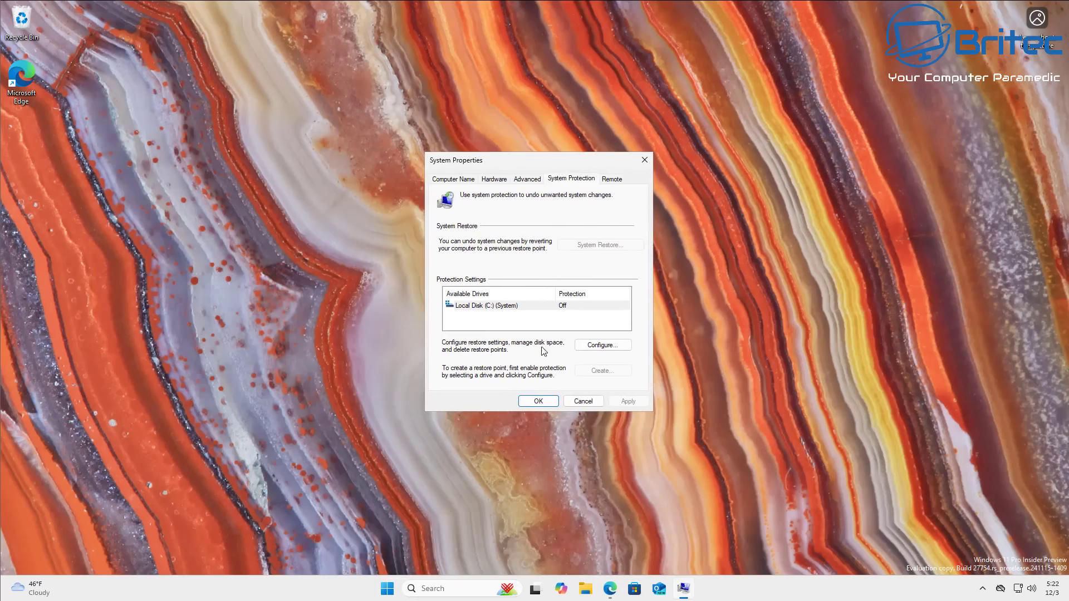
click(493, 307)
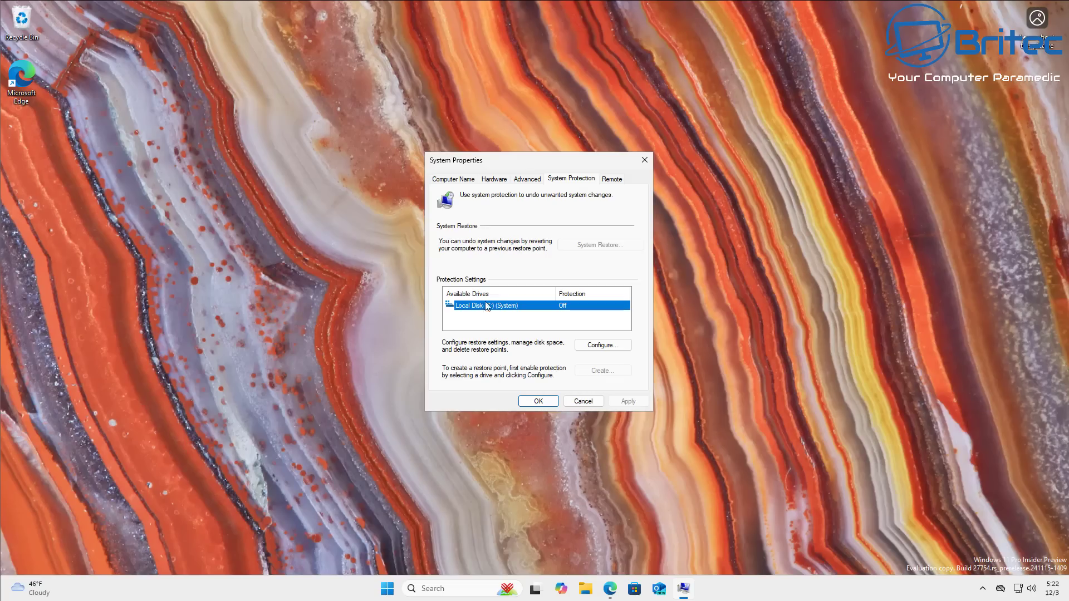
click(582, 403)
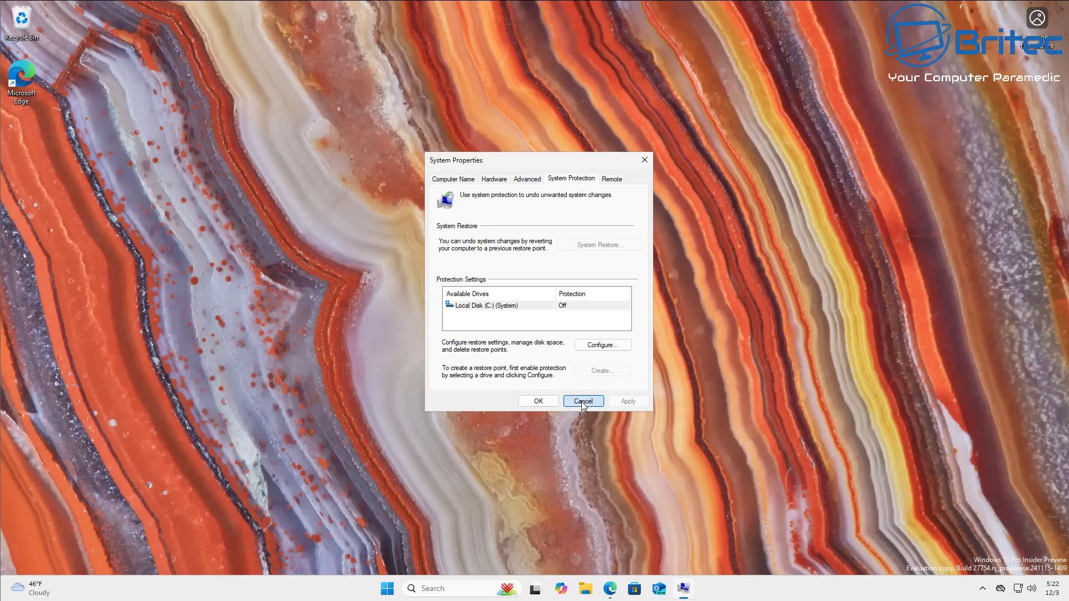
click(583, 401)
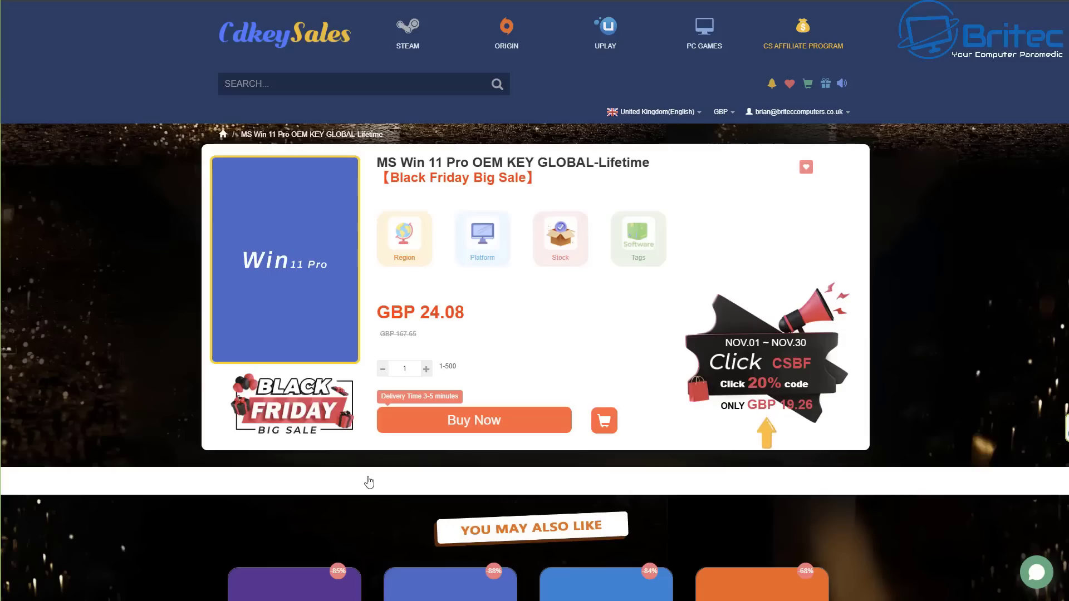
Step: Order one MS Win 11 Pro OEM KEY GLOBAL-Lifetime from CdkeySales with promotion code BR09 applied
click(475, 433)
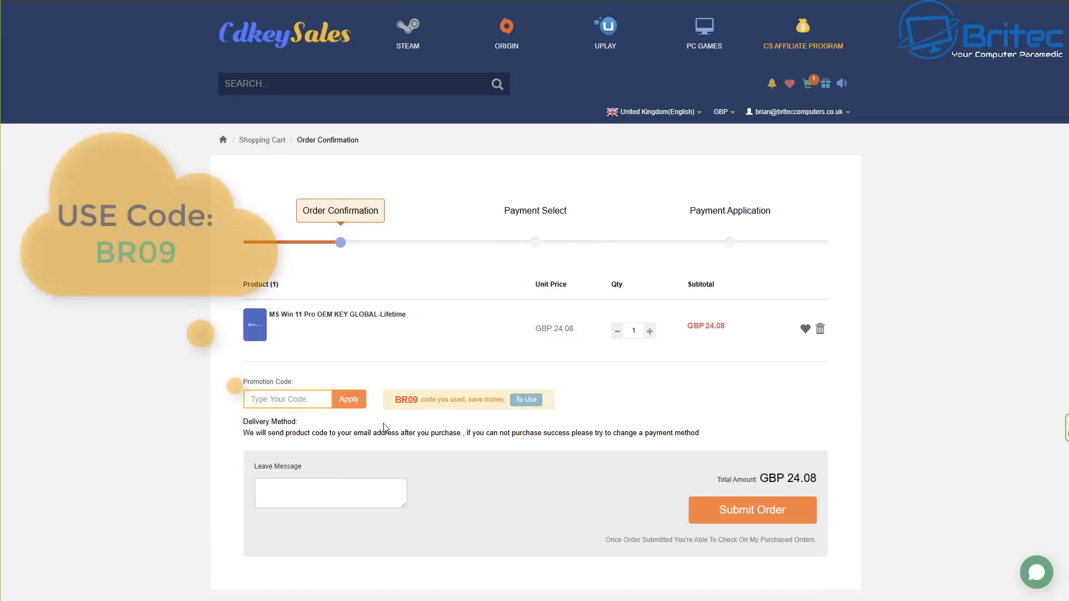
text(BR)
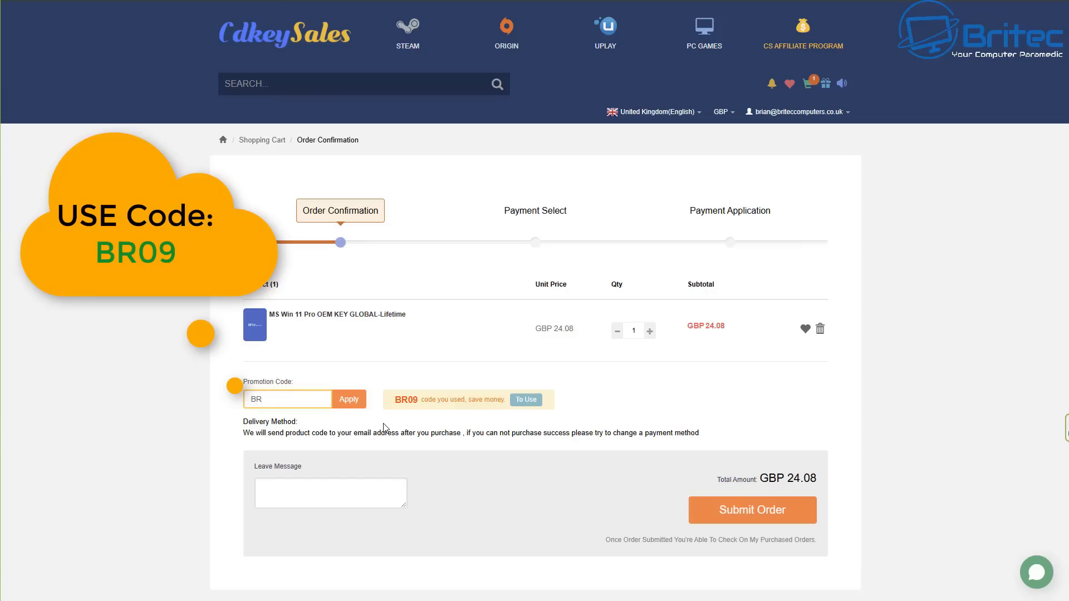
text(09)
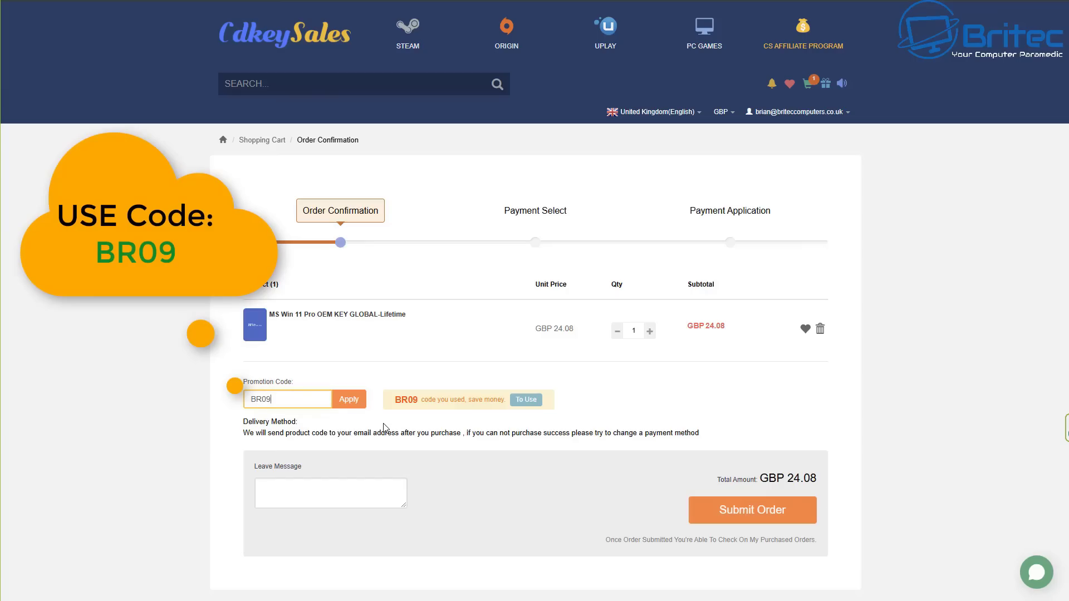
click(350, 404)
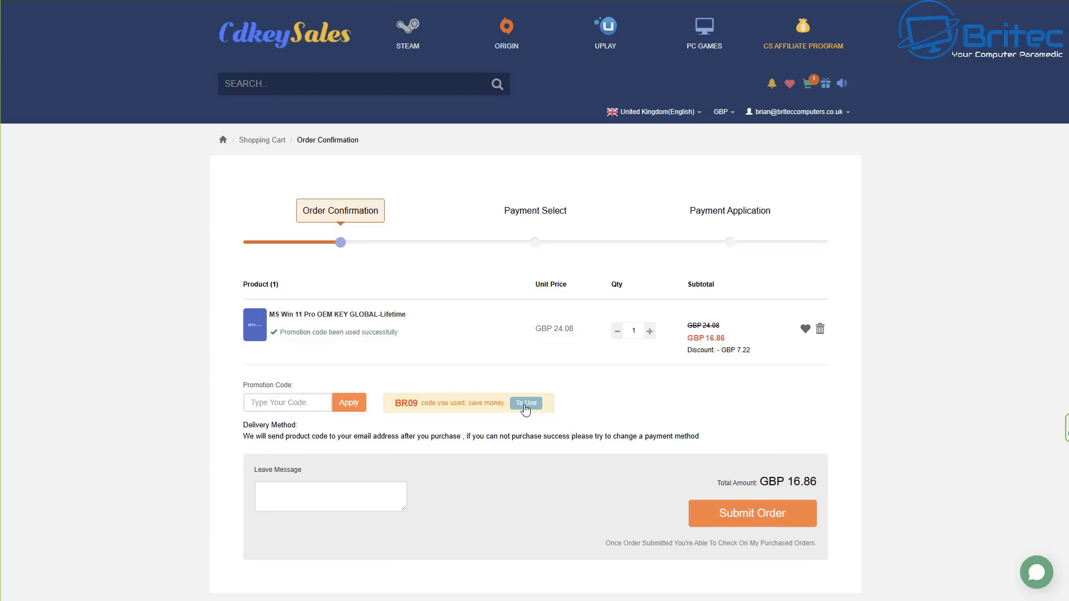
click(752, 512)
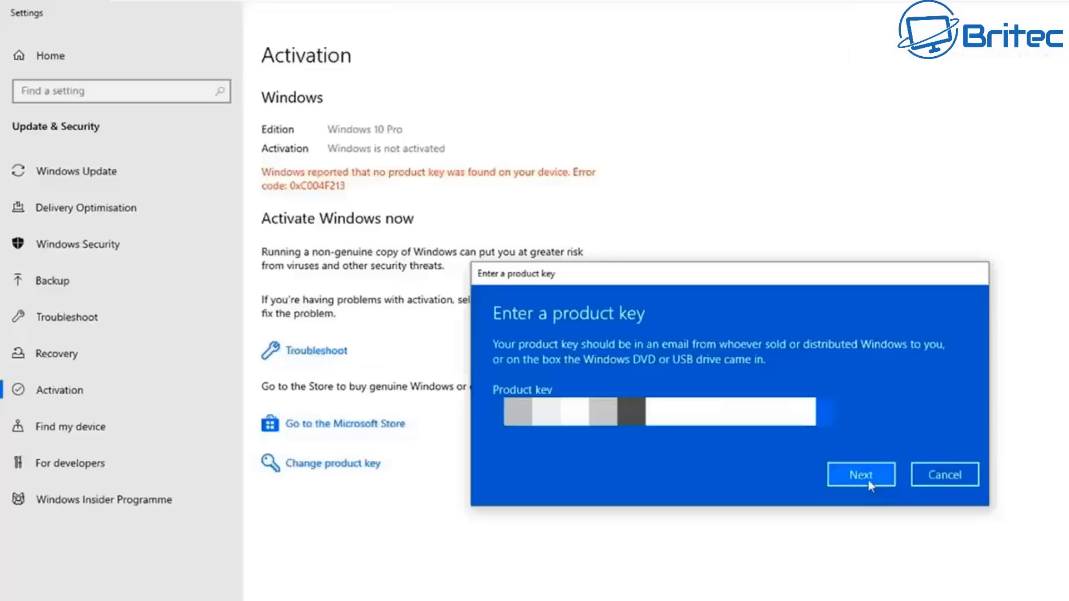
Step: Submit the entered product key in the Windows Activation settings and activate Windows
click(867, 480)
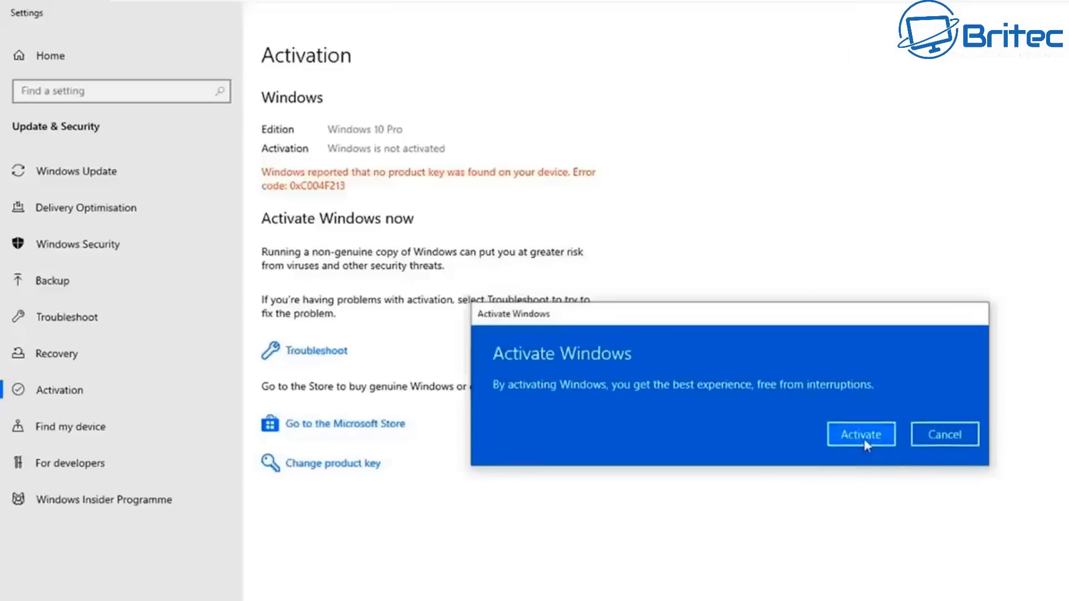
click(862, 437)
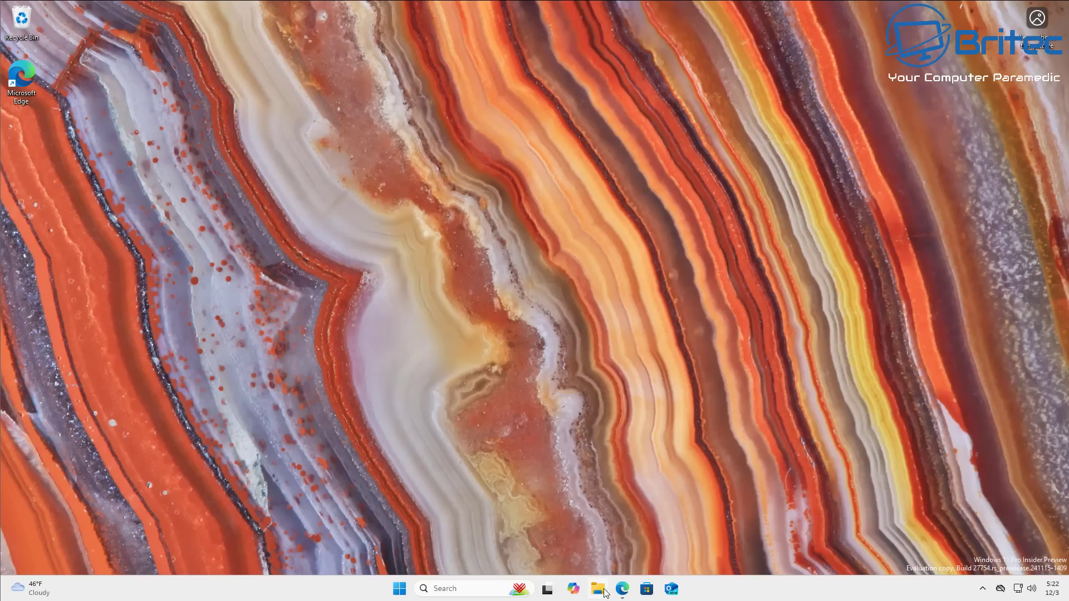
Step: Browse to the C:\Windows\System32 folder in File Explorer
click(598, 589)
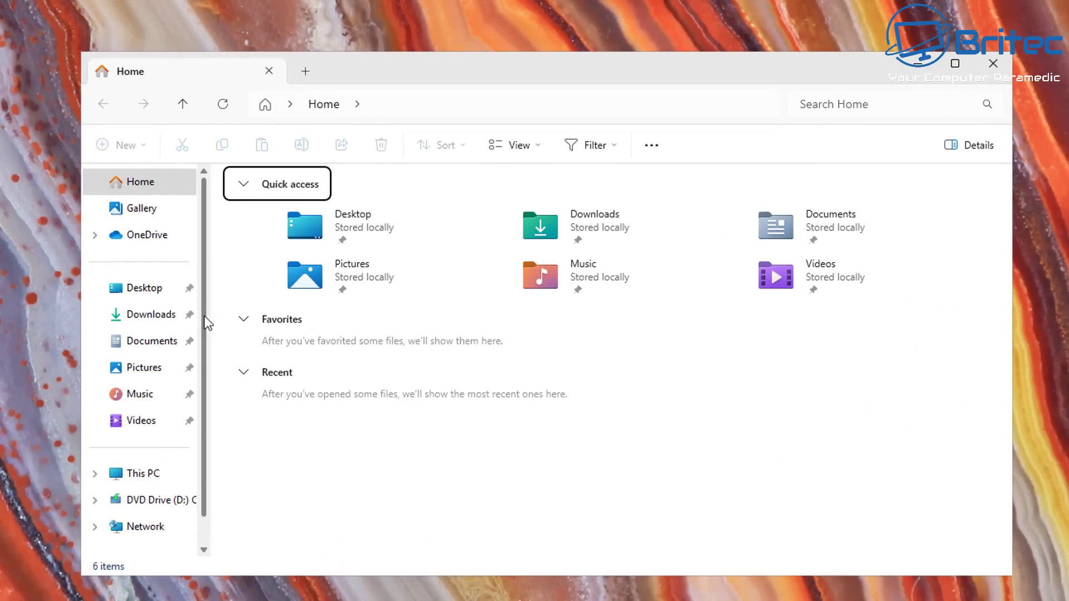
click(148, 474)
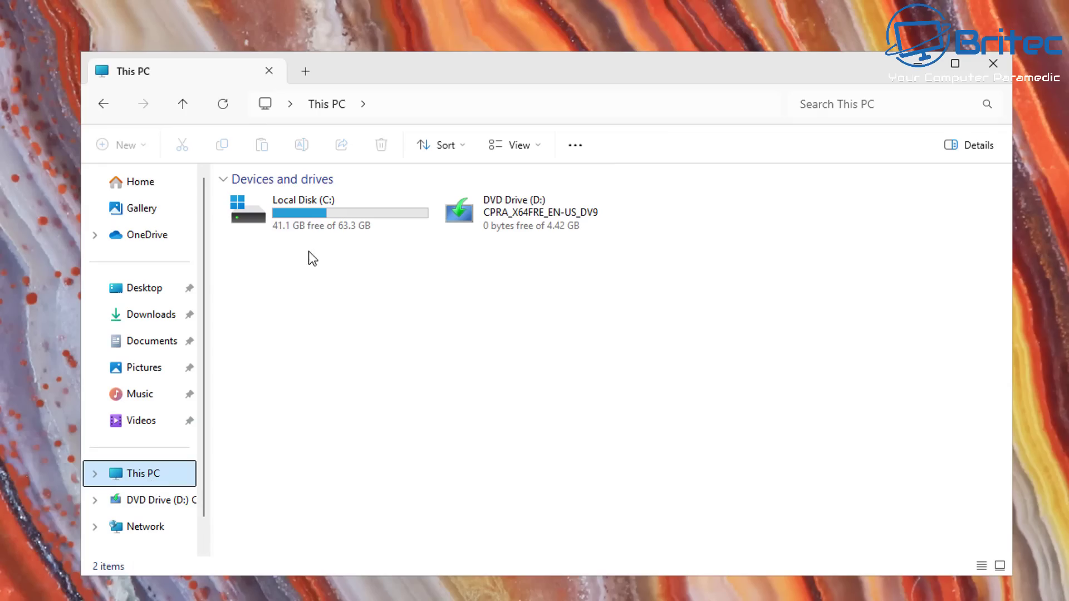
double_click(321, 221)
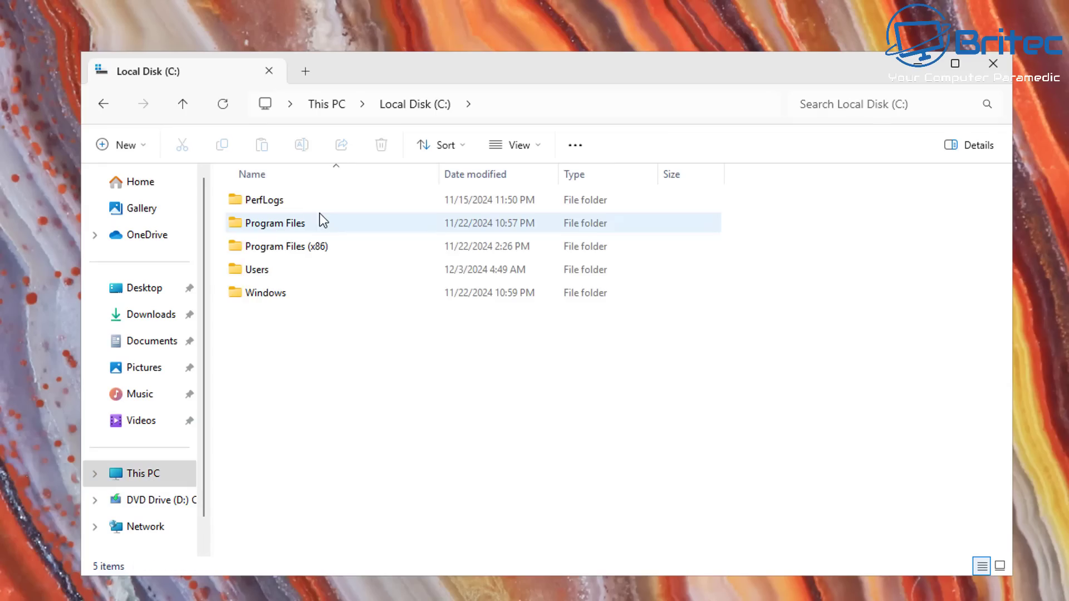
double_click(269, 296)
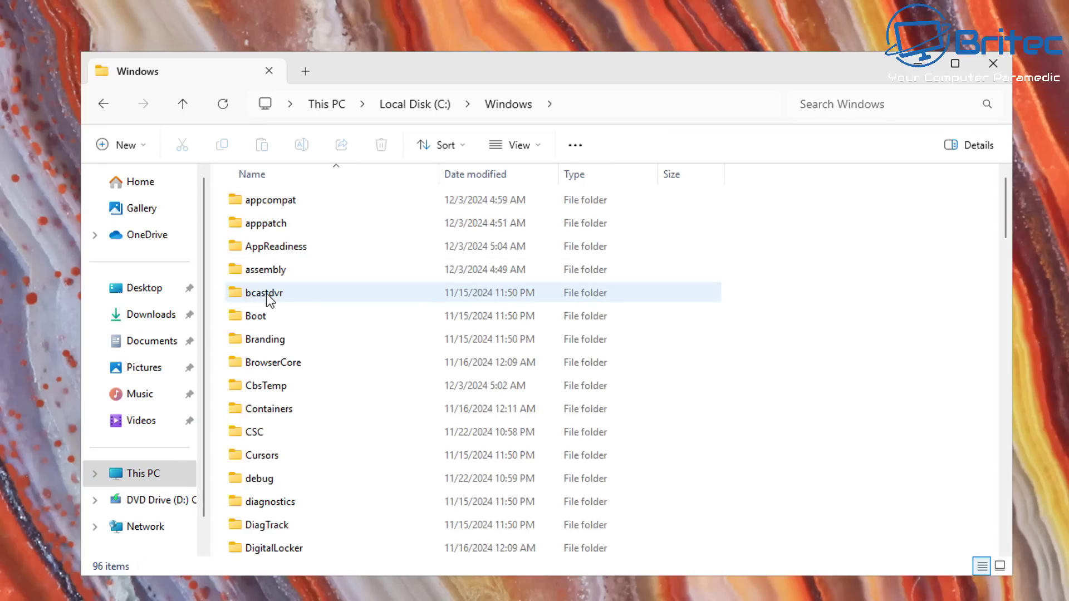
scroll(315, 362, down, 7)
scroll(315, 440, down, 8)
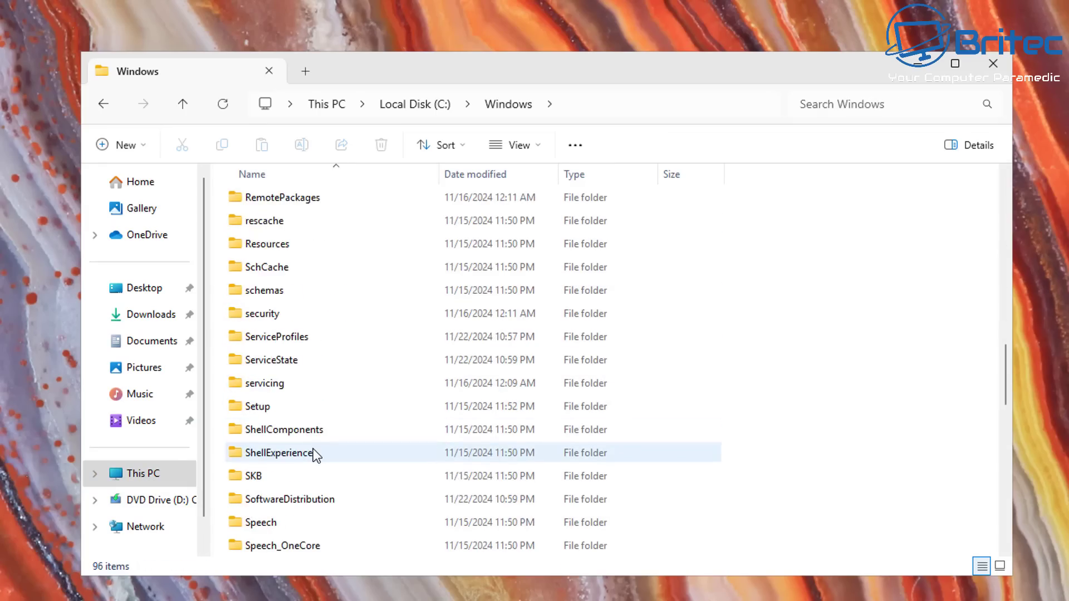
scroll(300, 452, down, 2)
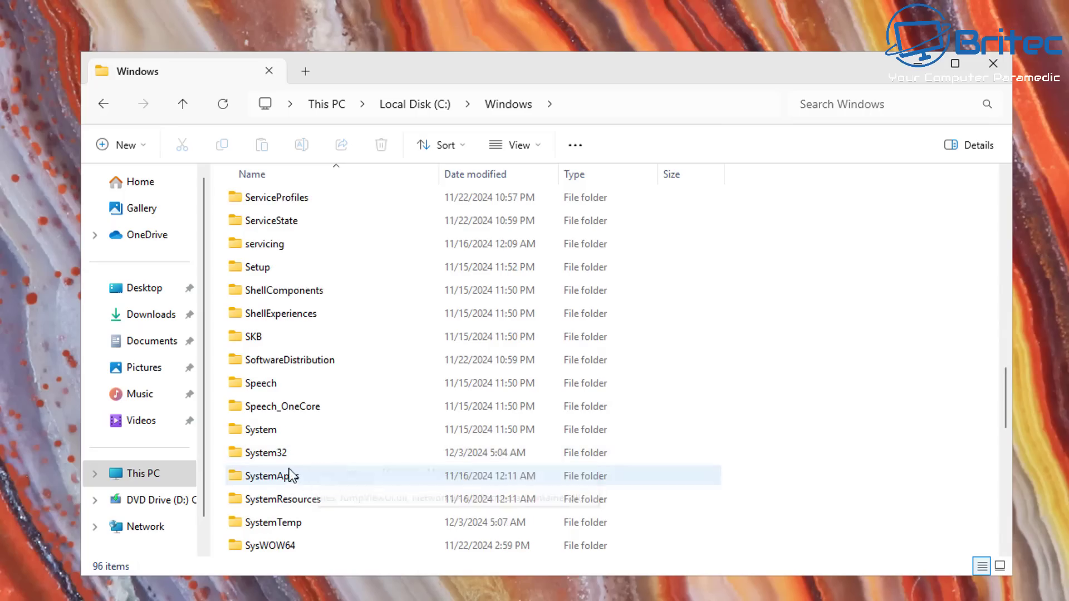
double_click(281, 456)
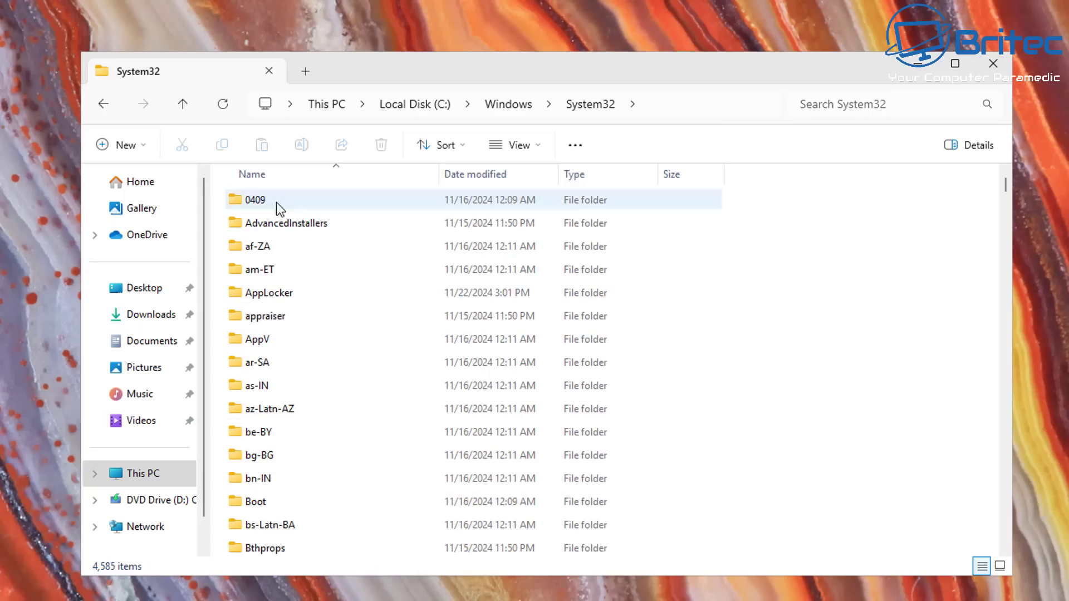
Step: Open the config\RegBack folder inside System32 to check its contents, and close File Explorer
scroll(275, 412, down, 1)
scroll(275, 413, down, 3)
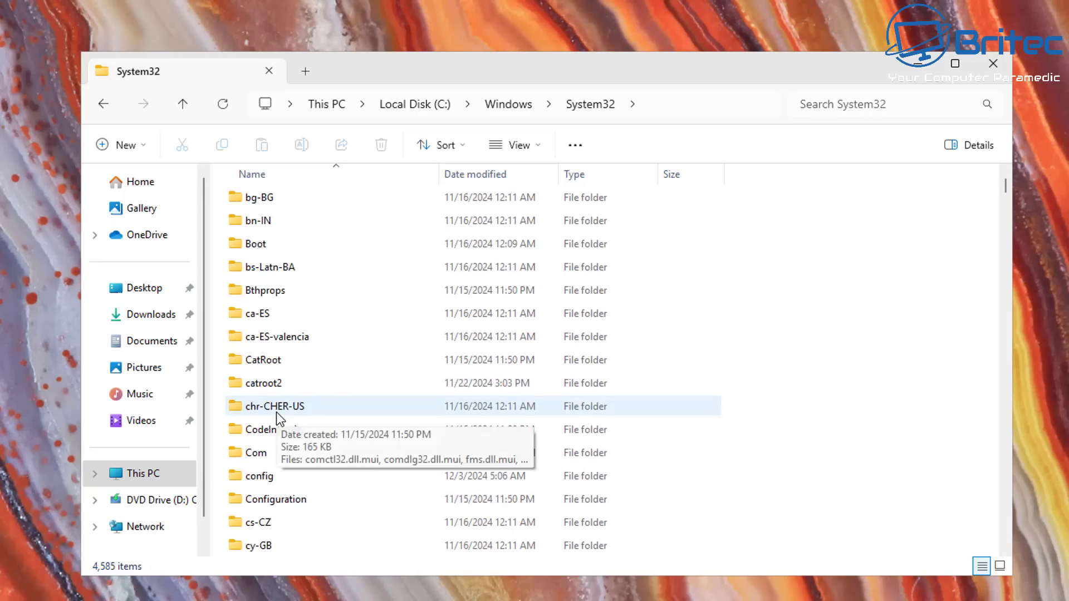
double_click(284, 474)
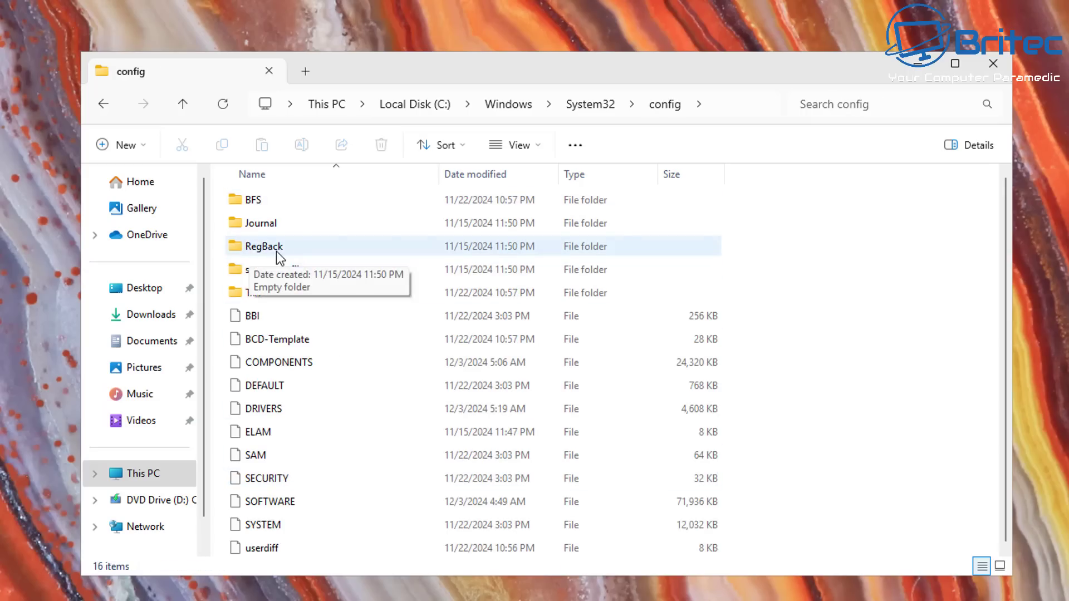
click(276, 252)
double_click(270, 251)
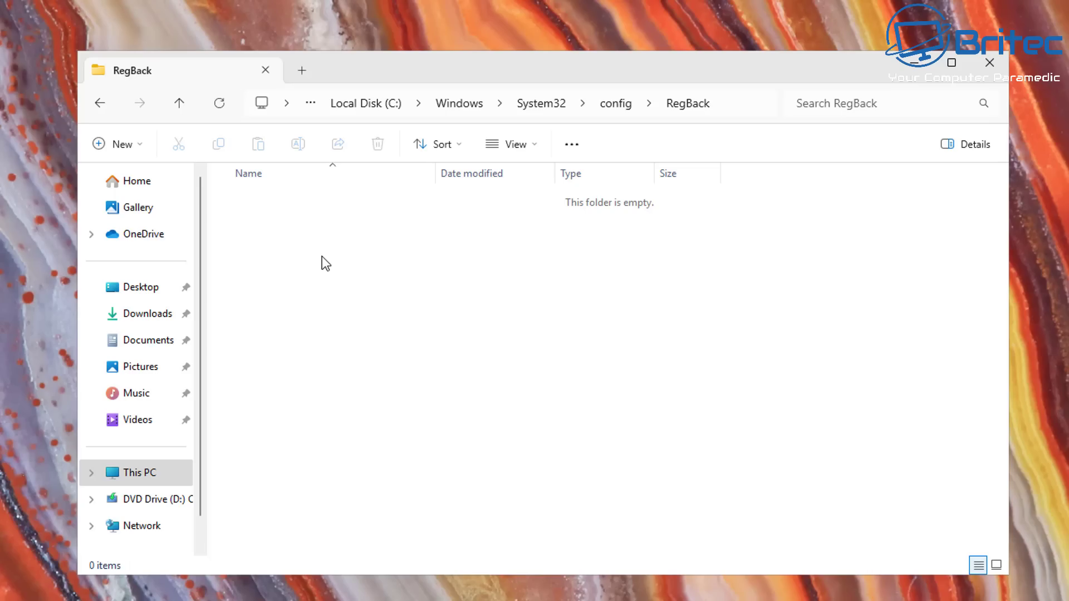
click(989, 63)
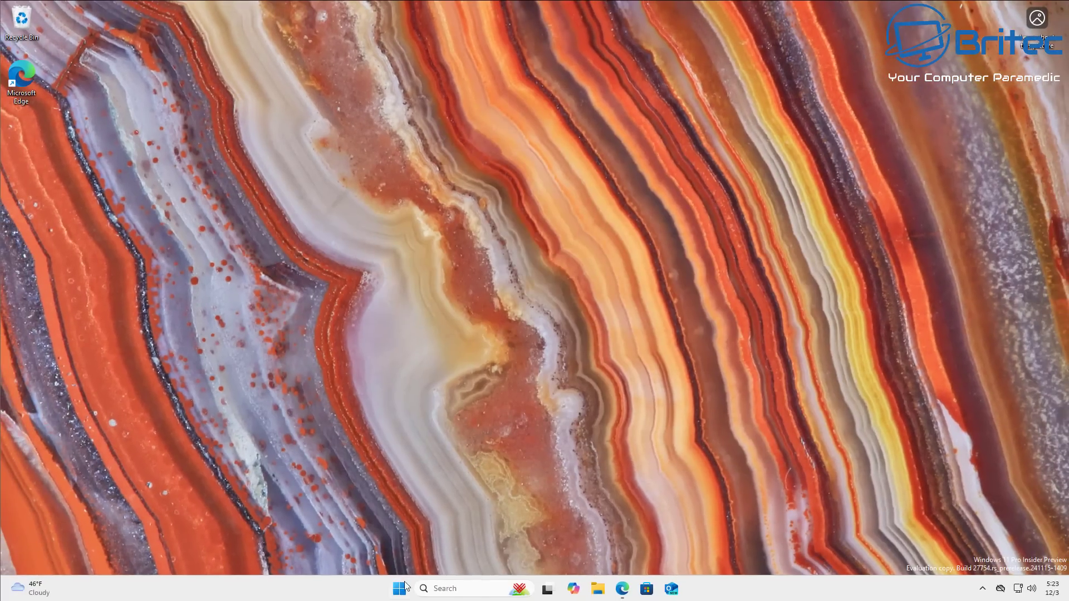
Step: Search Windows for "task" and open Task Scheduler
click(399, 588)
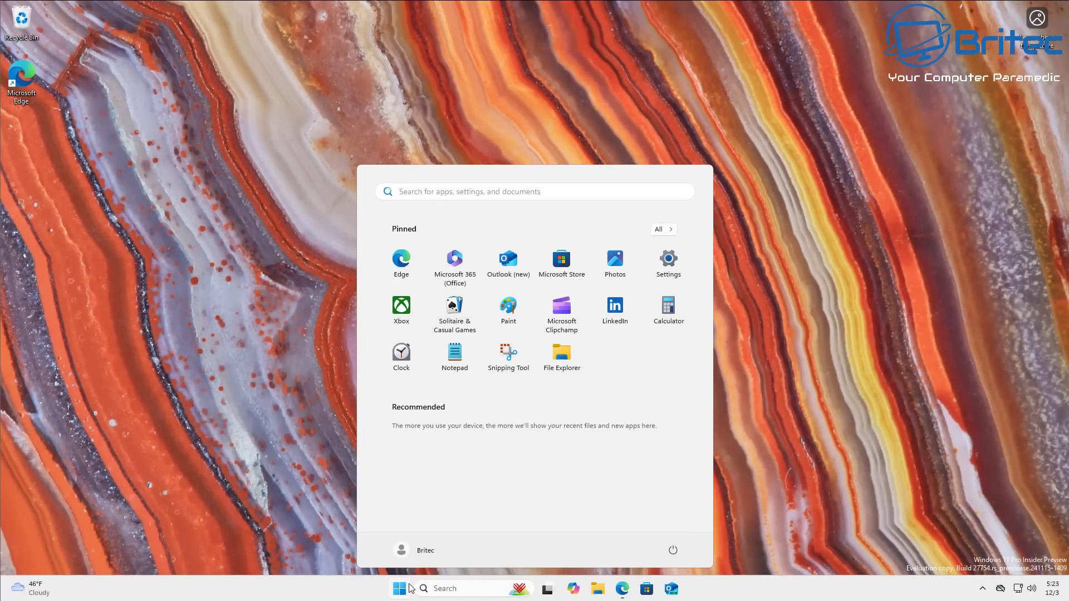
text(task)
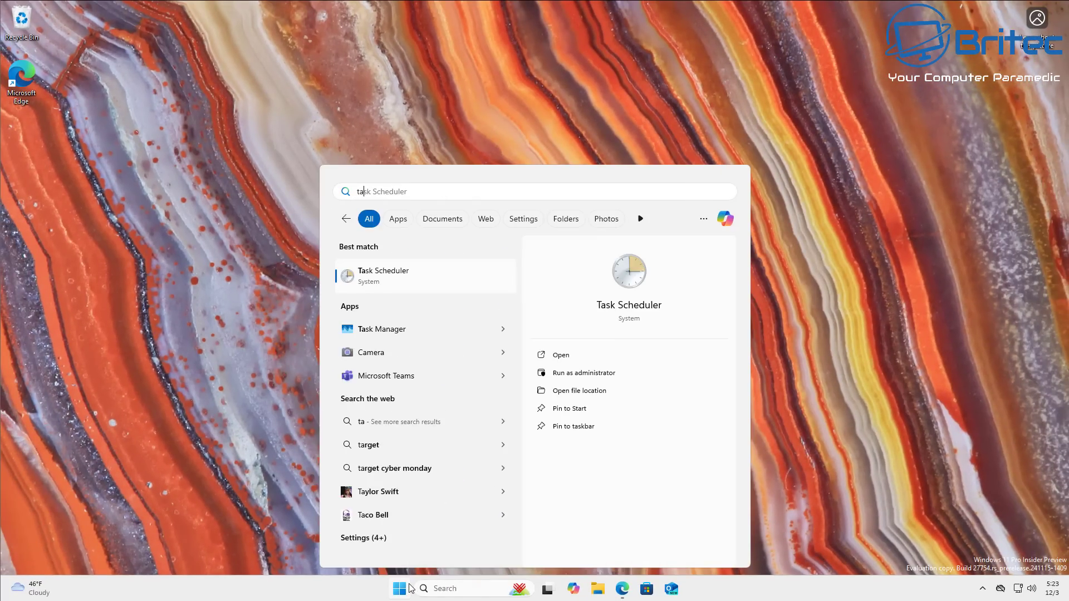
click(402, 272)
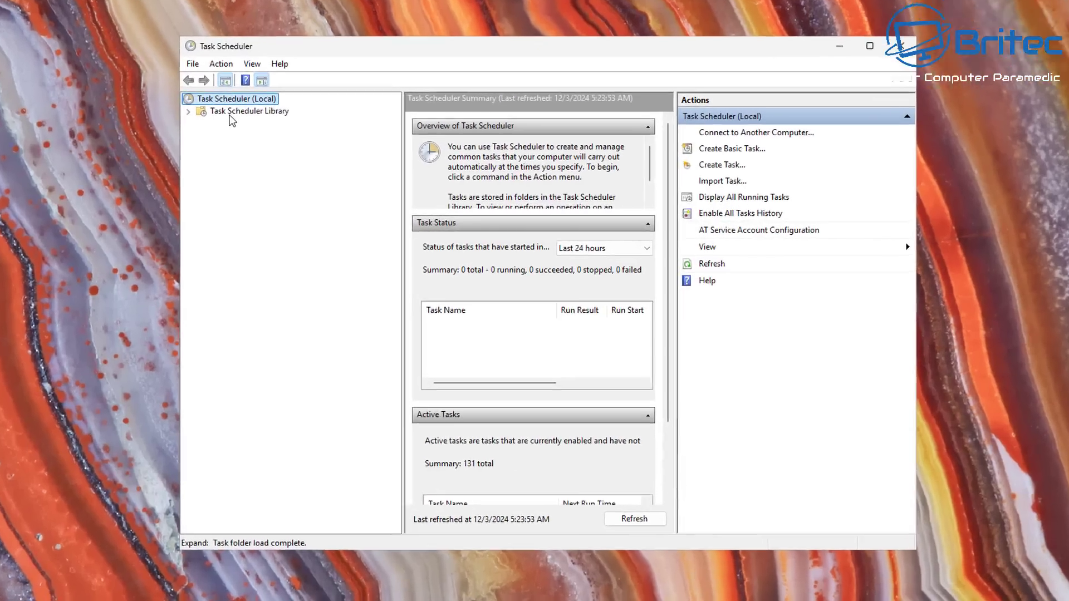
Step: Examine the RegIdleBackup task under Microsoft > Windows > Registry in the Task Scheduler Library, and close Task Scheduler
click(231, 114)
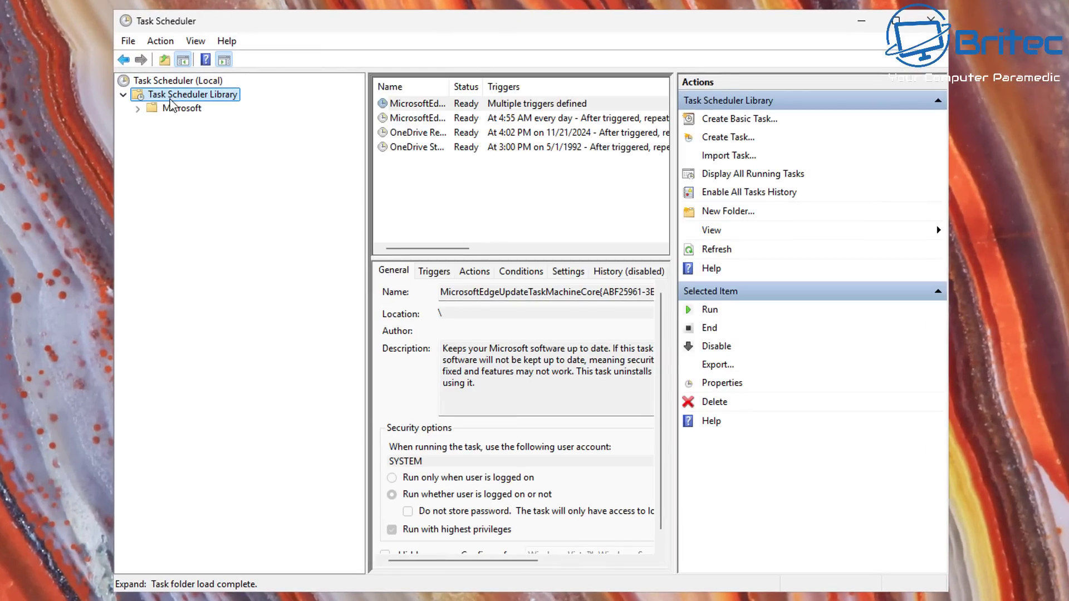
double_click(181, 107)
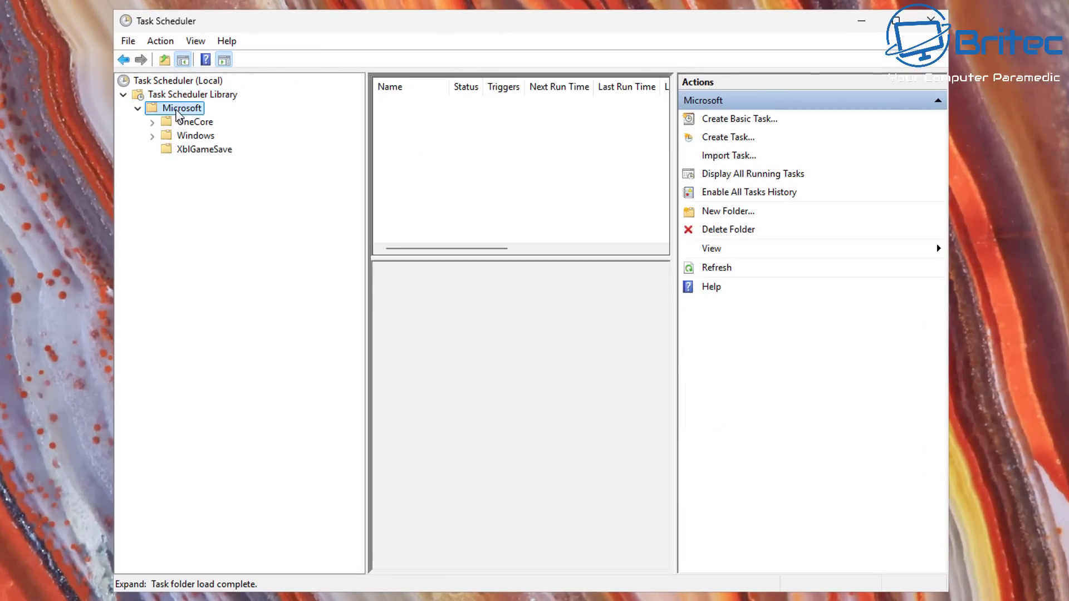
double_click(194, 135)
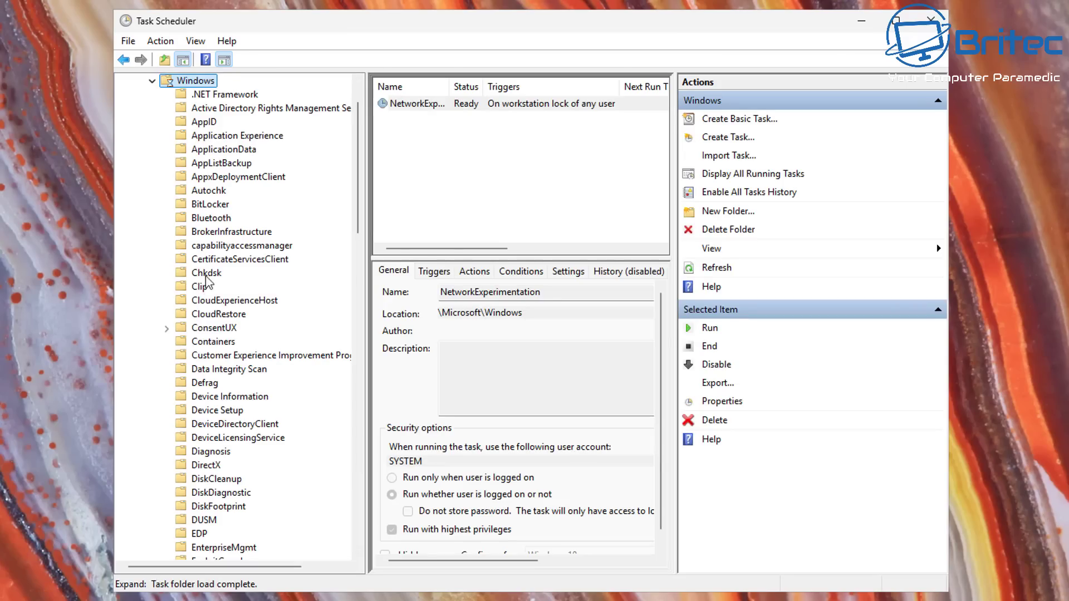
scroll(249, 395, down, 4)
scroll(249, 395, down, 13)
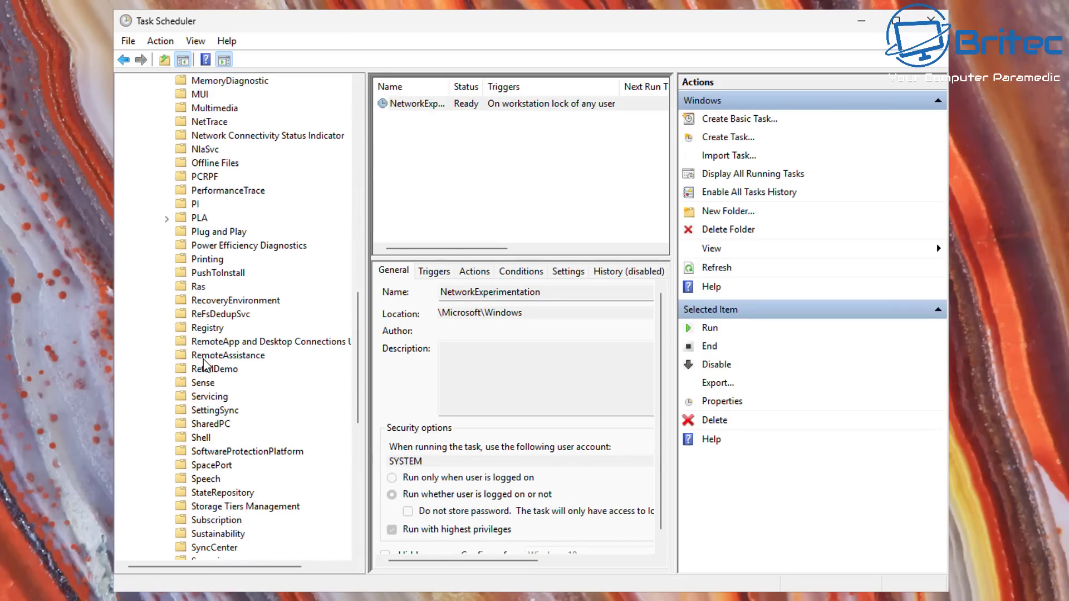
click(207, 327)
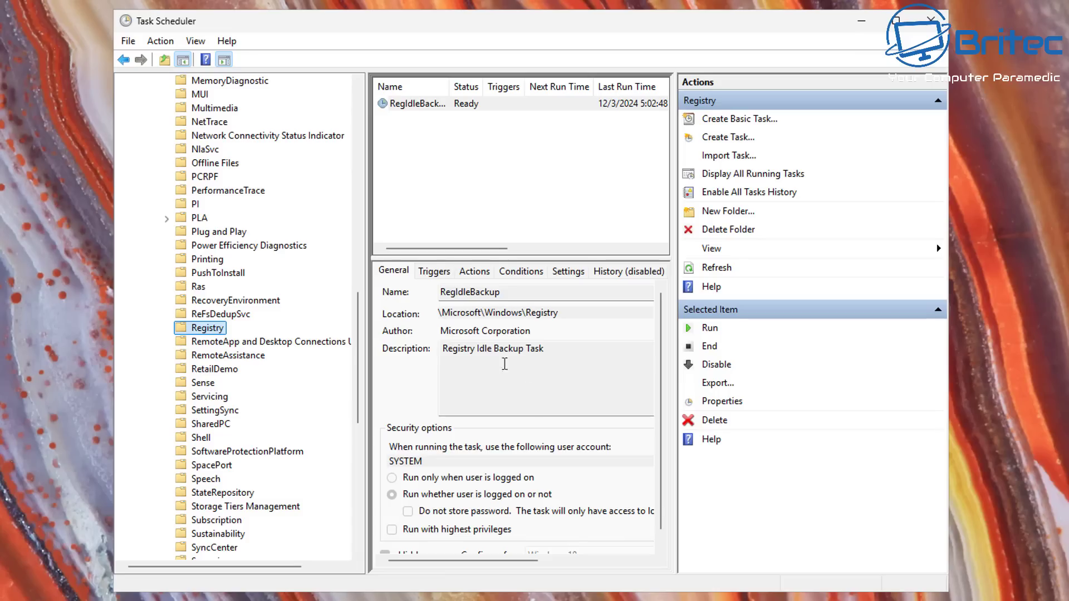
click(931, 21)
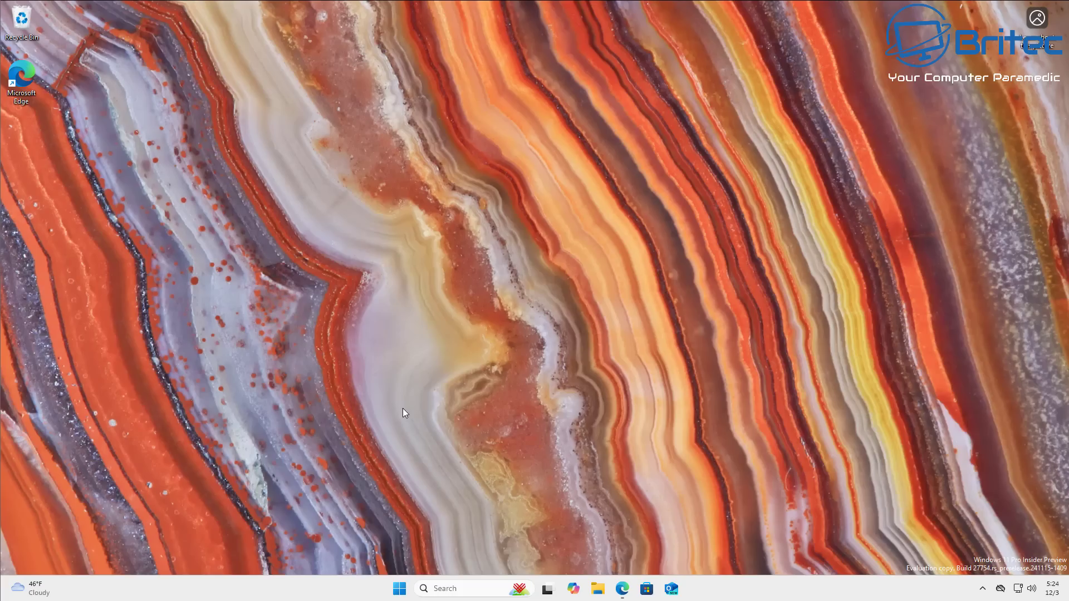
Step: Open the System > Recovery page in Windows Settings, view the Reset this PC options, and cancel the reset
click(399, 589)
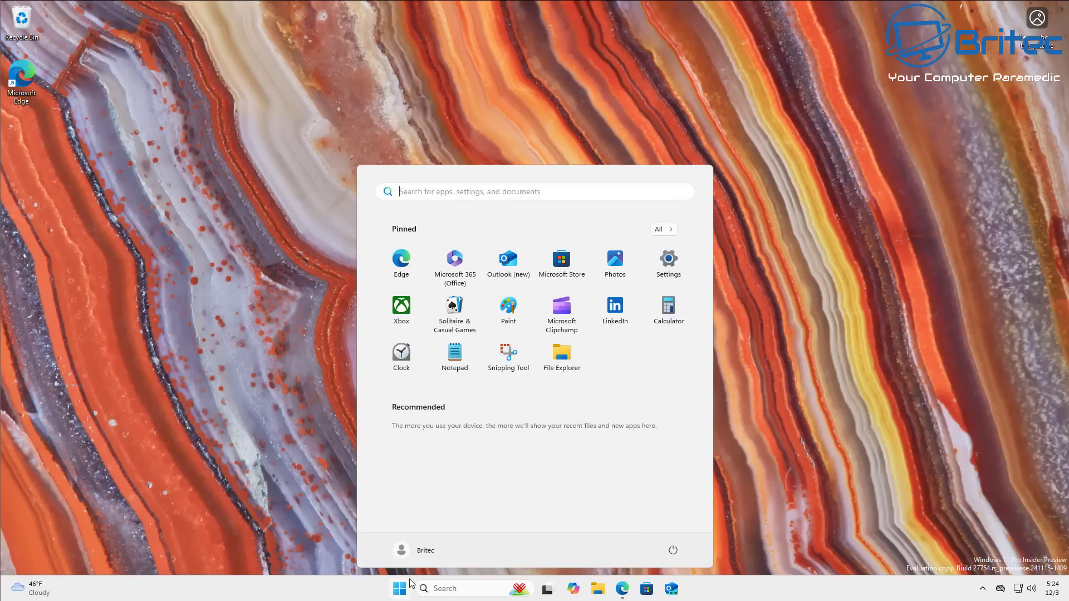
click(669, 261)
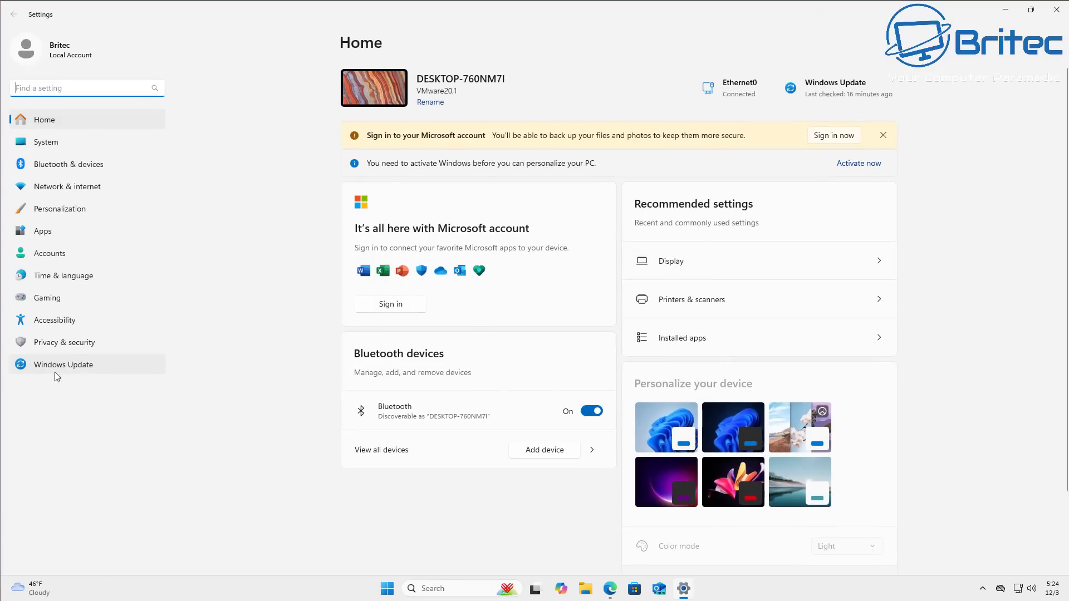
click(61, 146)
scroll(446, 343, down, 4)
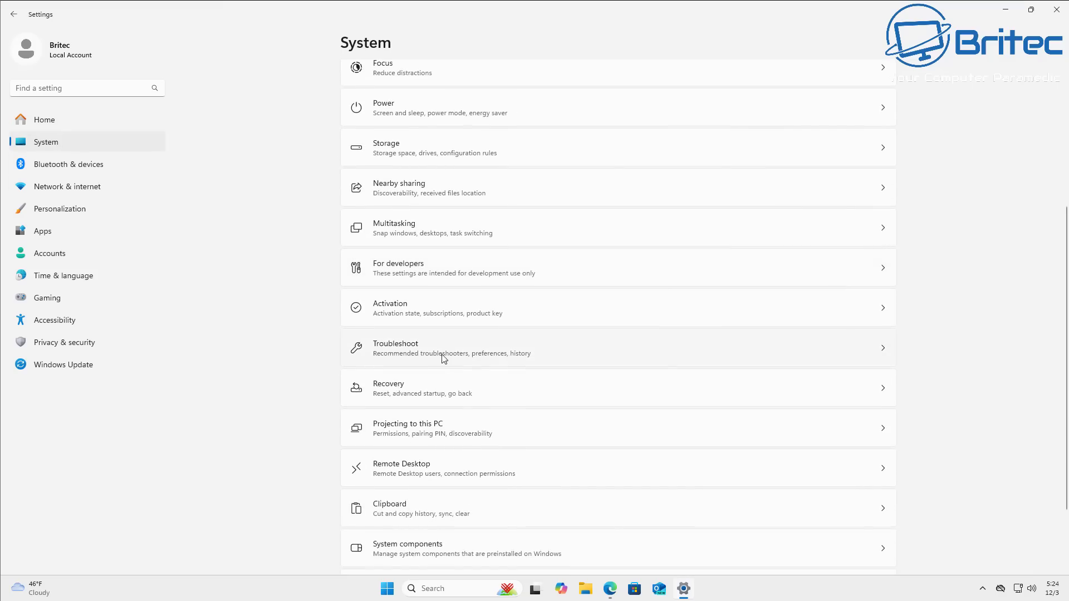
click(436, 383)
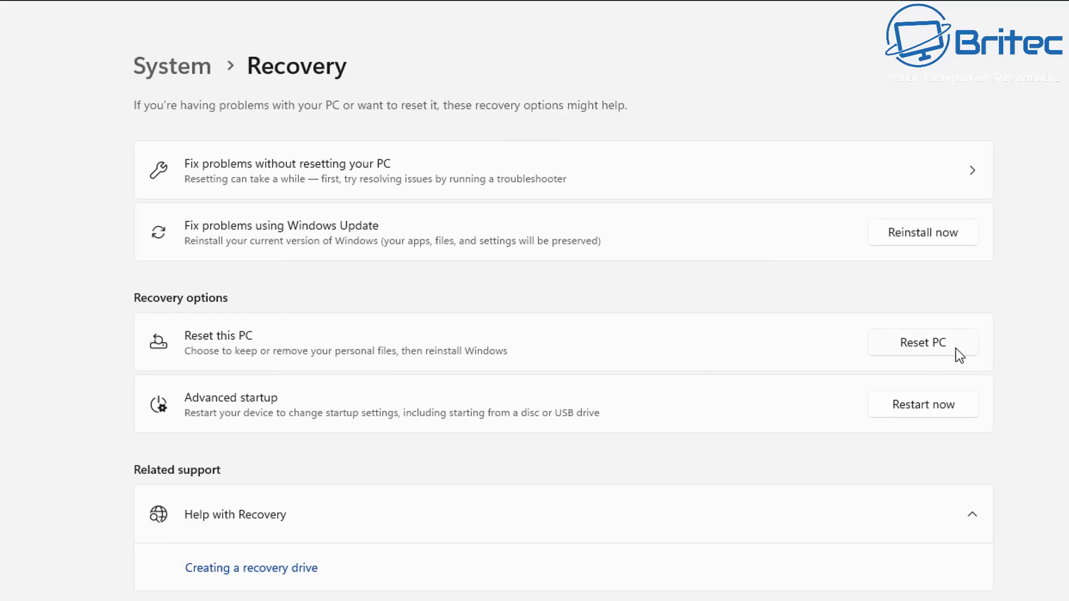
click(926, 344)
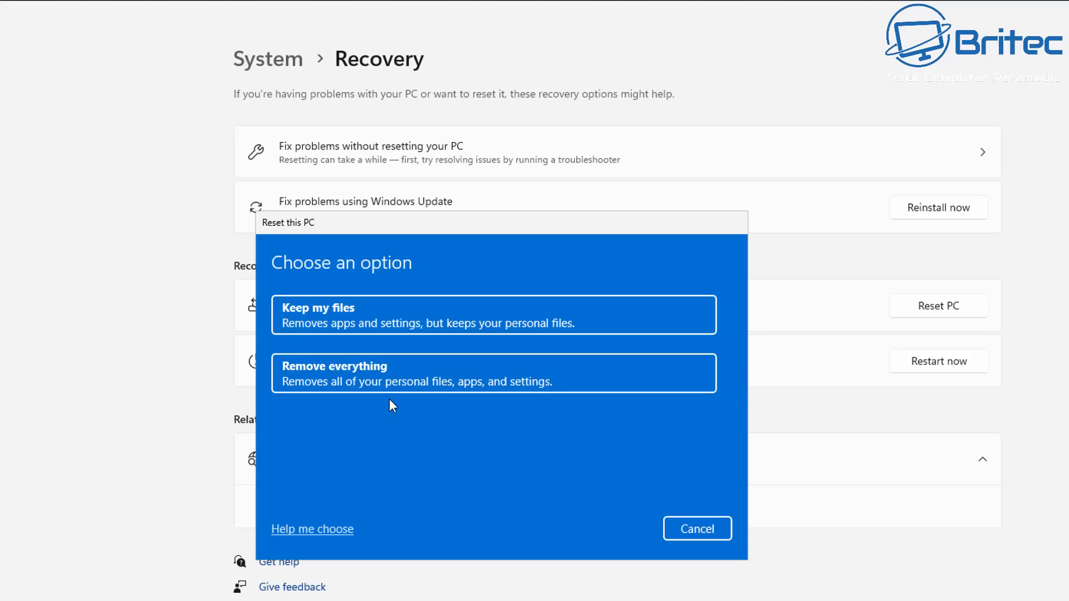
click(699, 529)
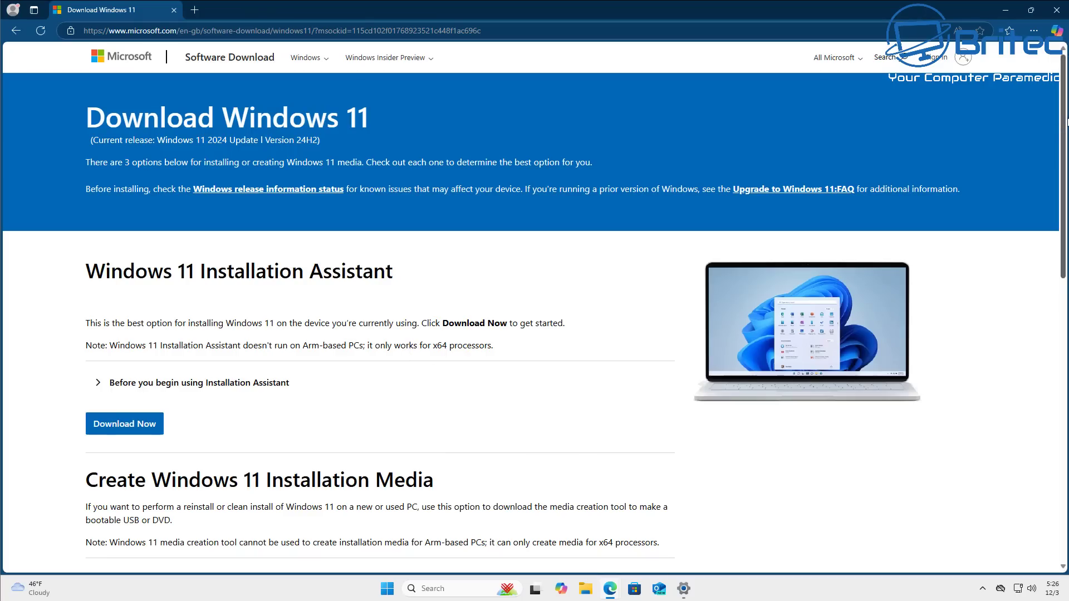
Step: Review the installation media and ISO sections of Microsoft's Download Windows 11 page, and return to the desktop
drag(1062, 126, 1062, 293)
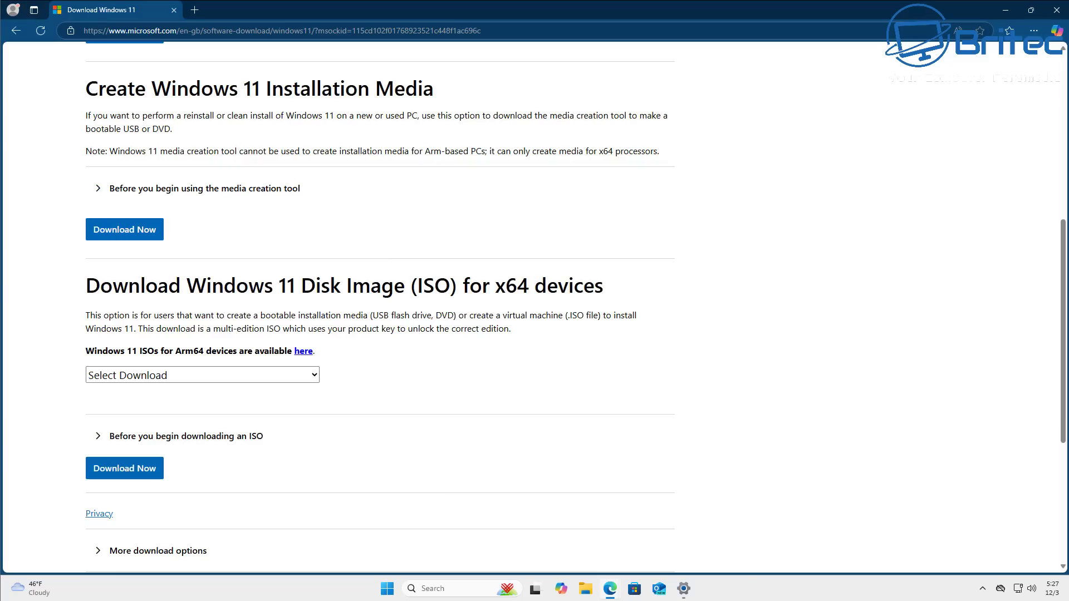
key(super+d)
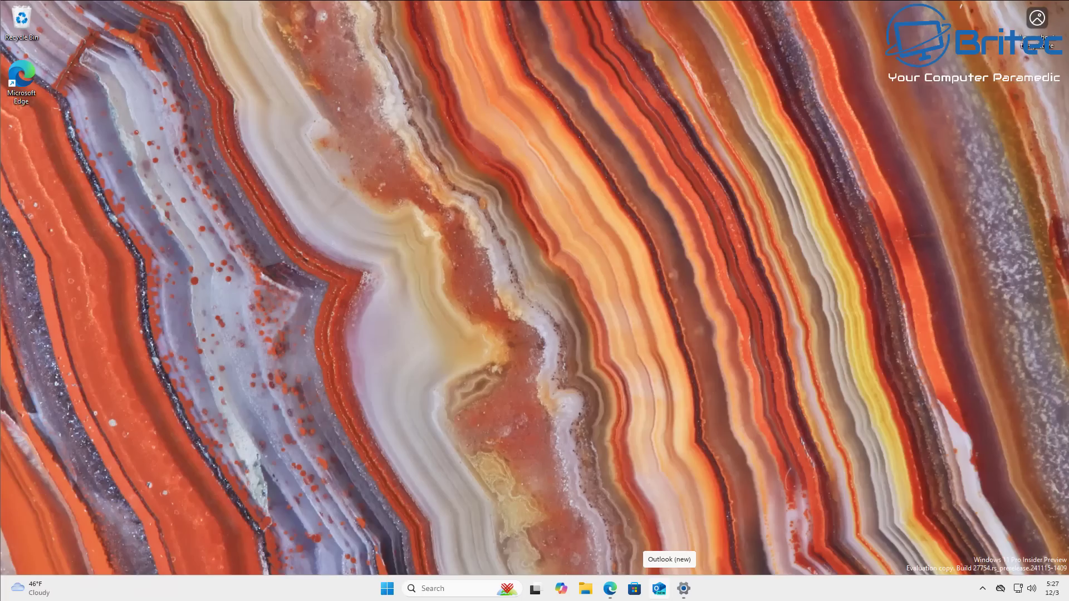
Step: Search Windows for "restore" and open Create a restore point
click(389, 588)
text(re)
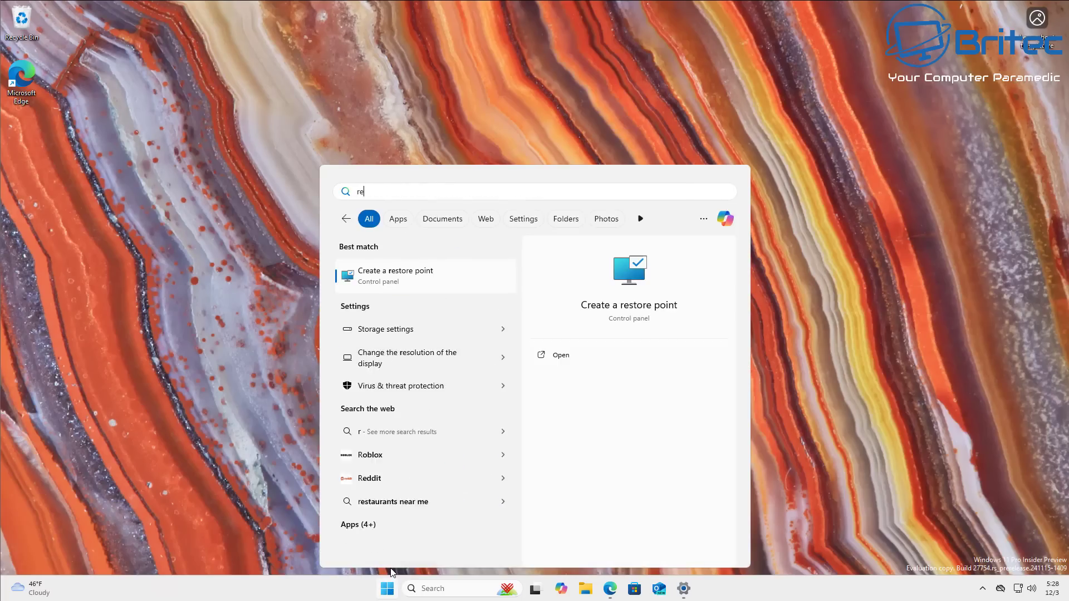
text(store)
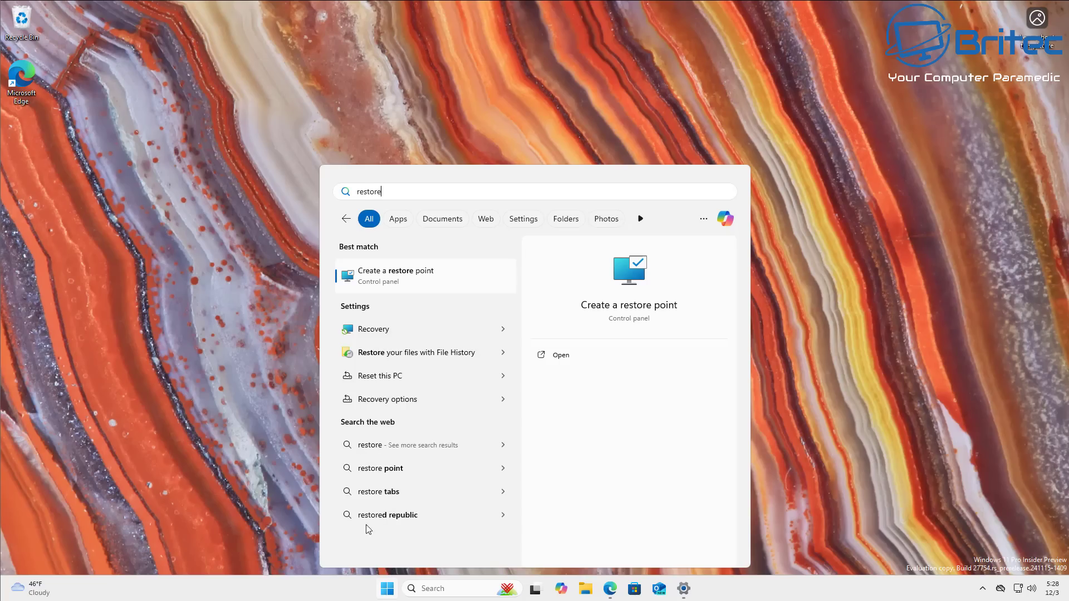
click(397, 273)
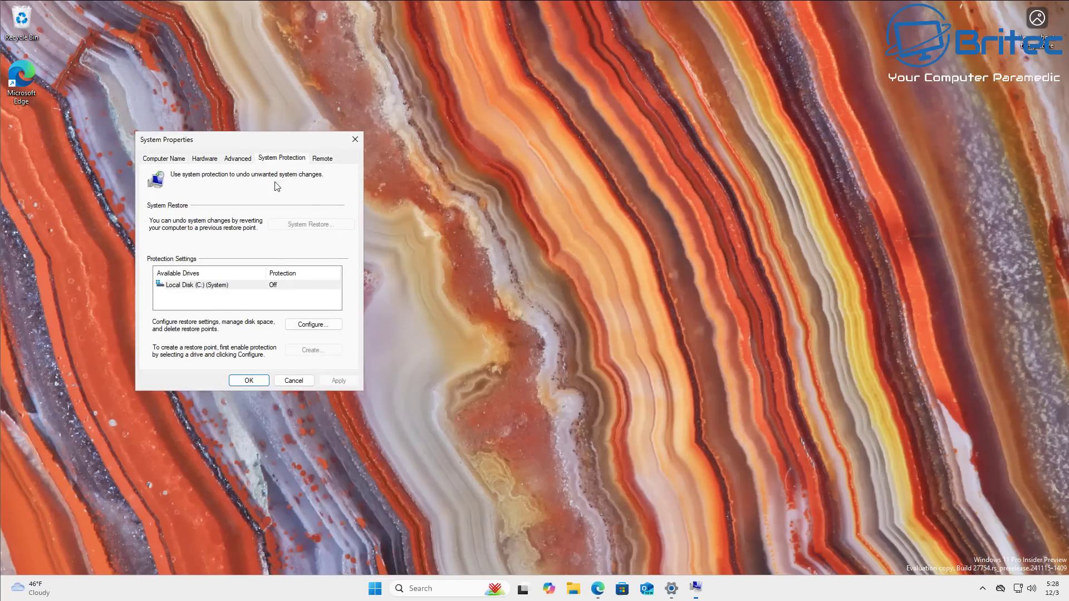
drag(238, 141, 511, 160)
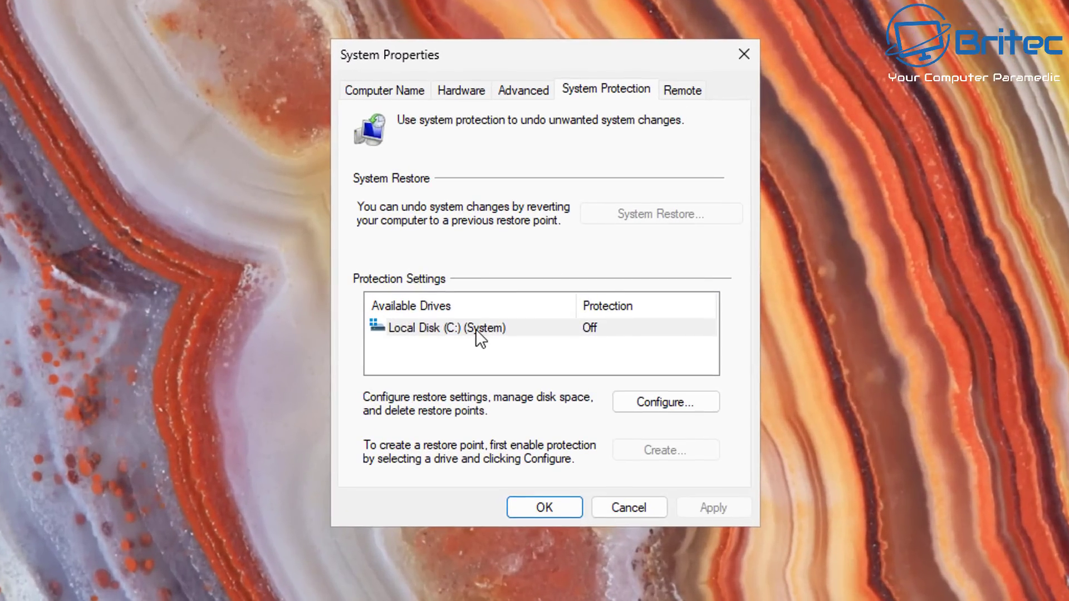
Step: Turn on system protection for Local Disk (C:) with maximum disk usage set to 5% (3.17 GB), and apply it
click(482, 306)
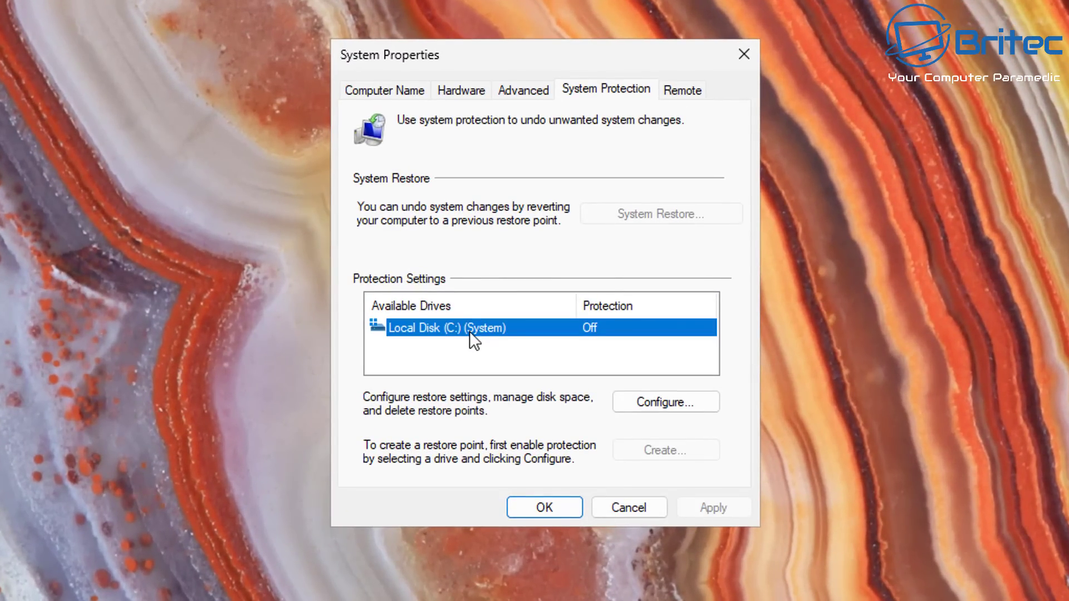
click(667, 399)
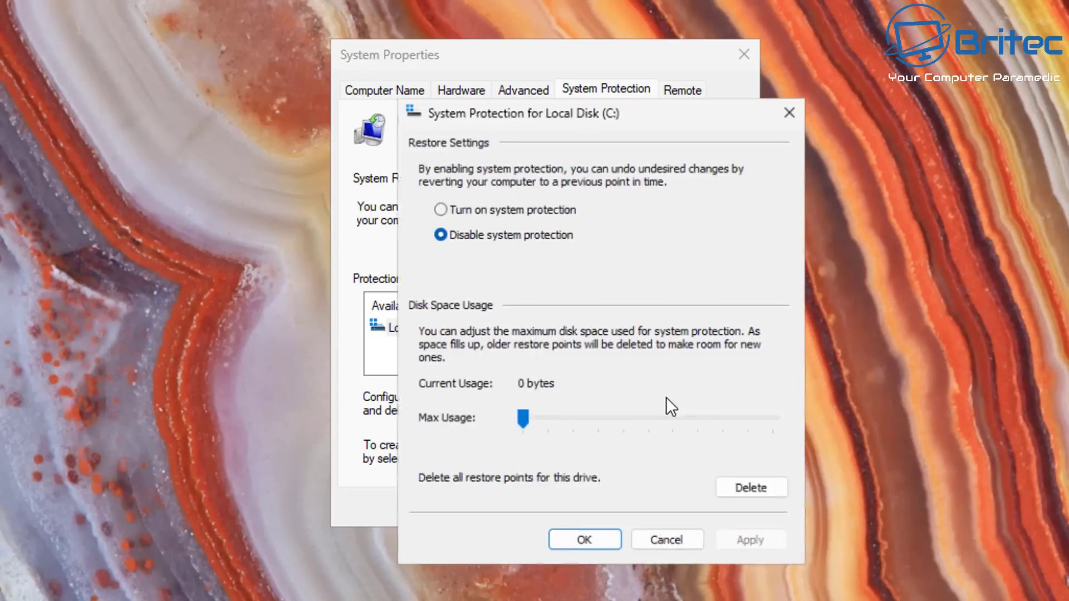
drag(582, 102, 534, 53)
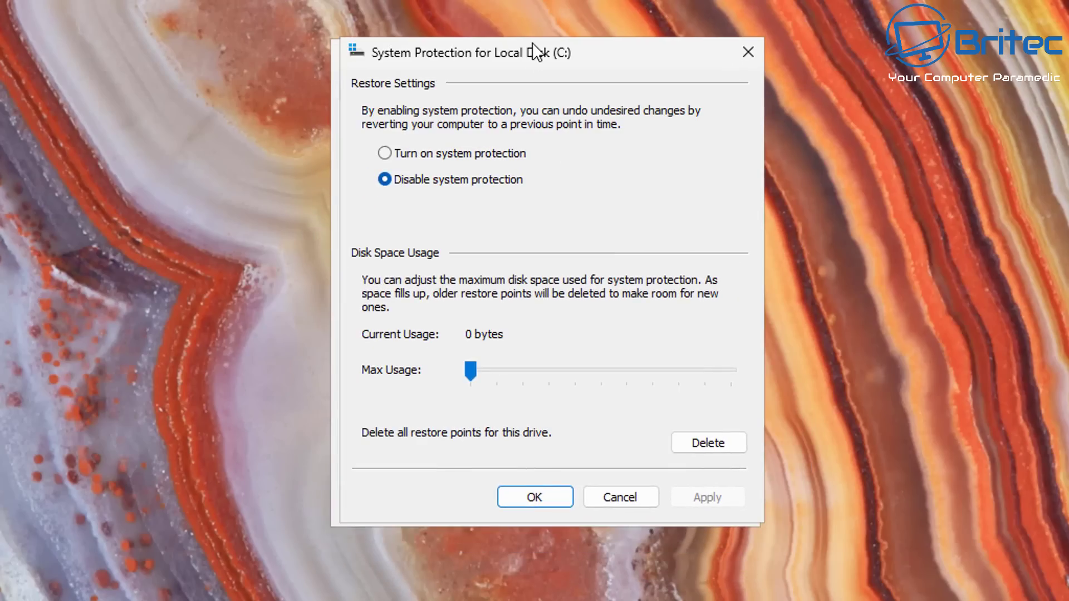
click(413, 156)
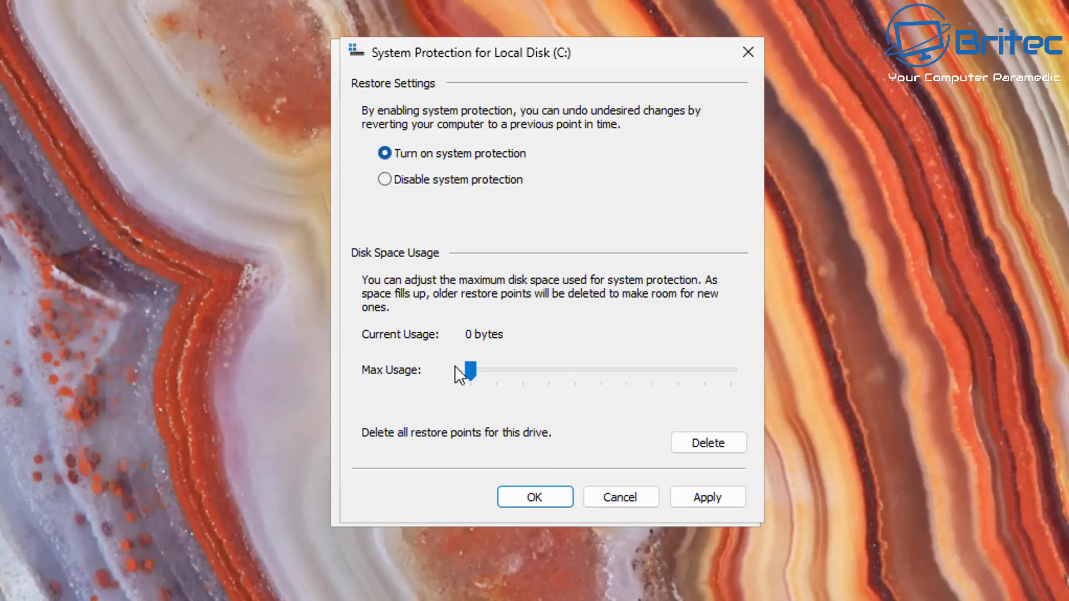
drag(475, 370, 476, 369)
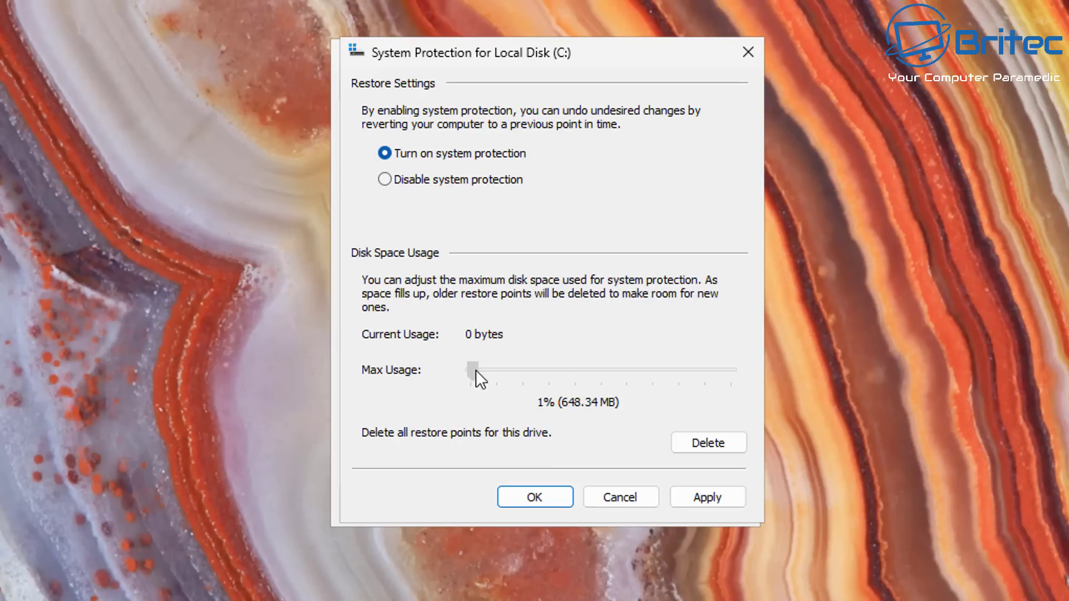
drag(475, 369, 483, 370)
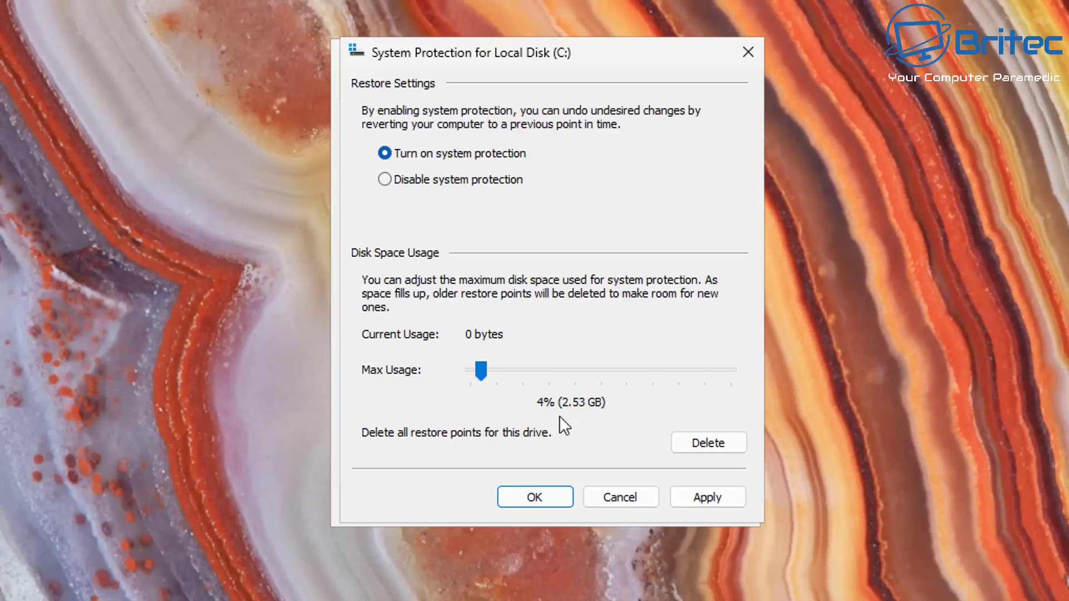
drag(482, 375, 484, 374)
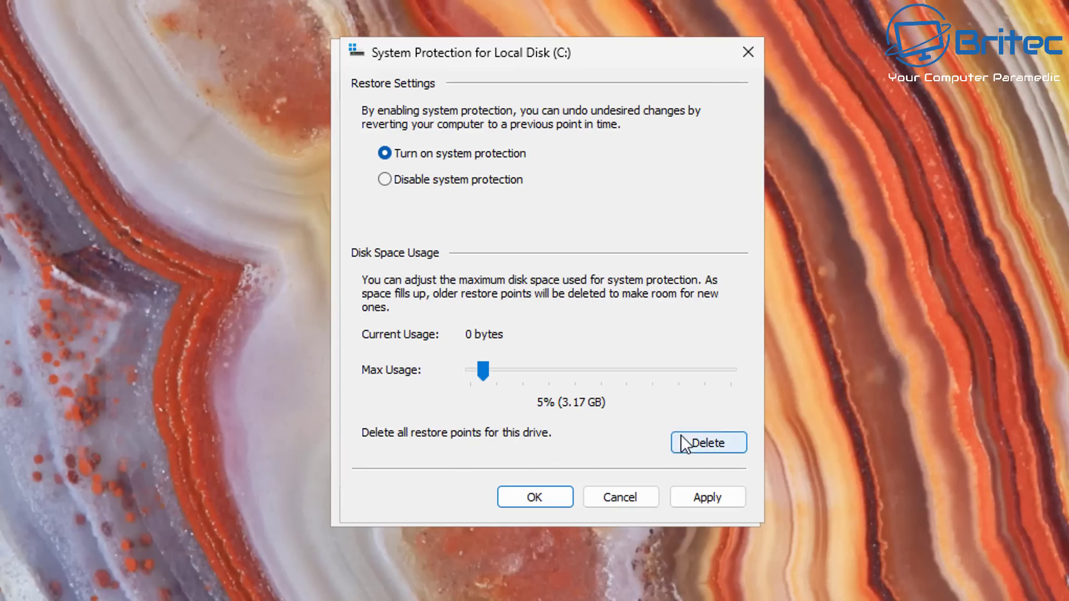
click(715, 500)
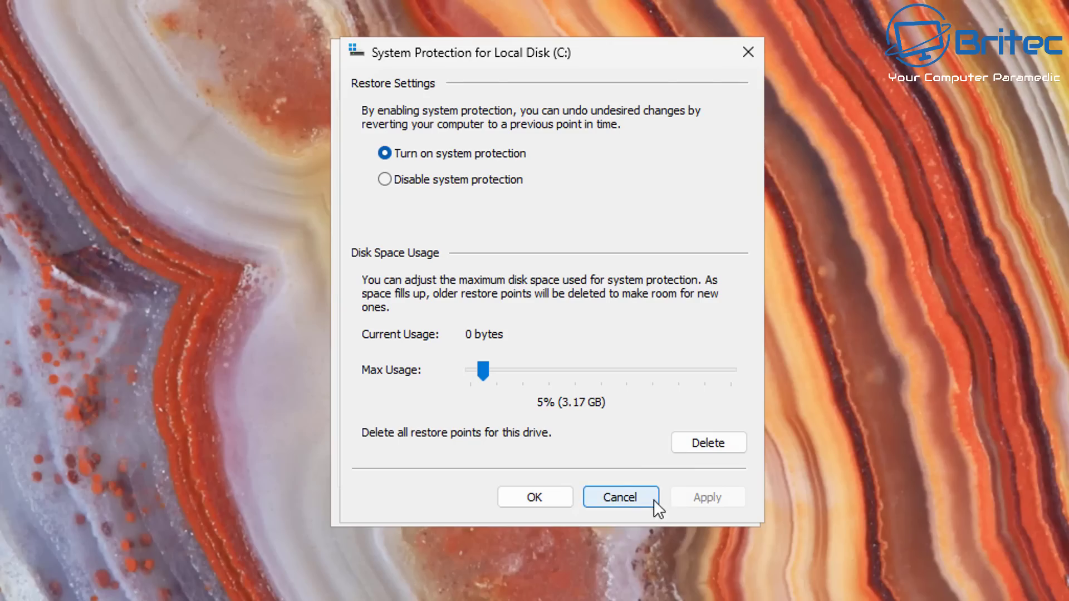
click(527, 496)
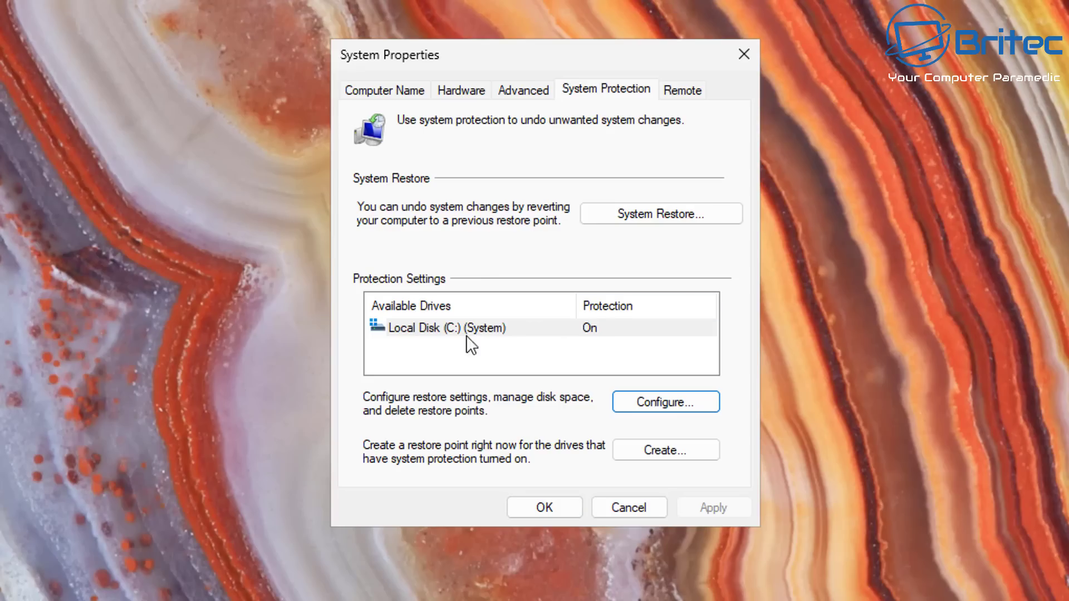
Step: Open System Restore to check for existing restore points, and cancel it
click(672, 215)
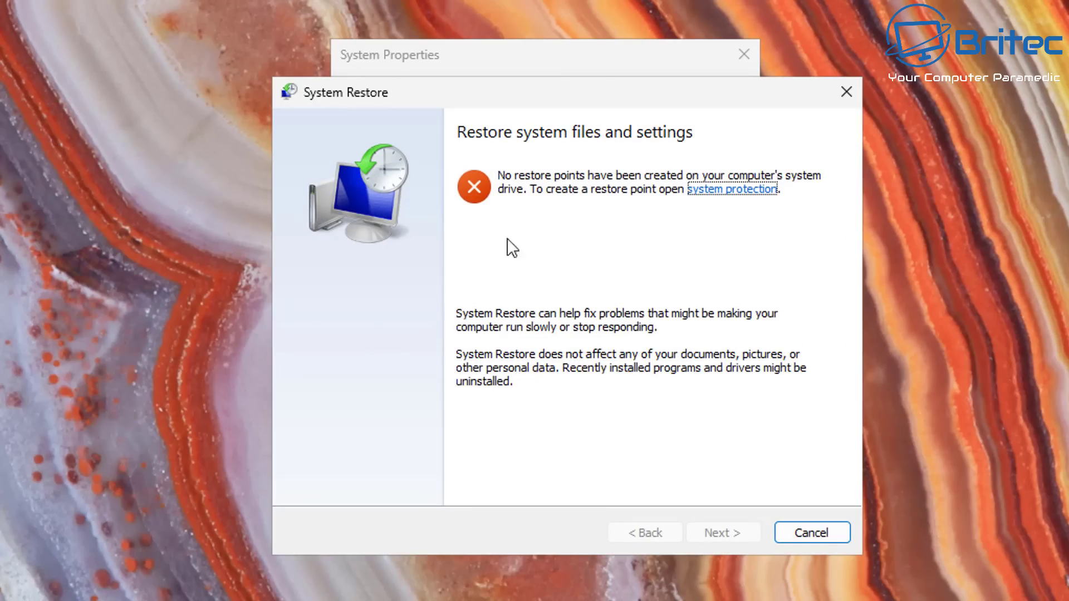
click(811, 535)
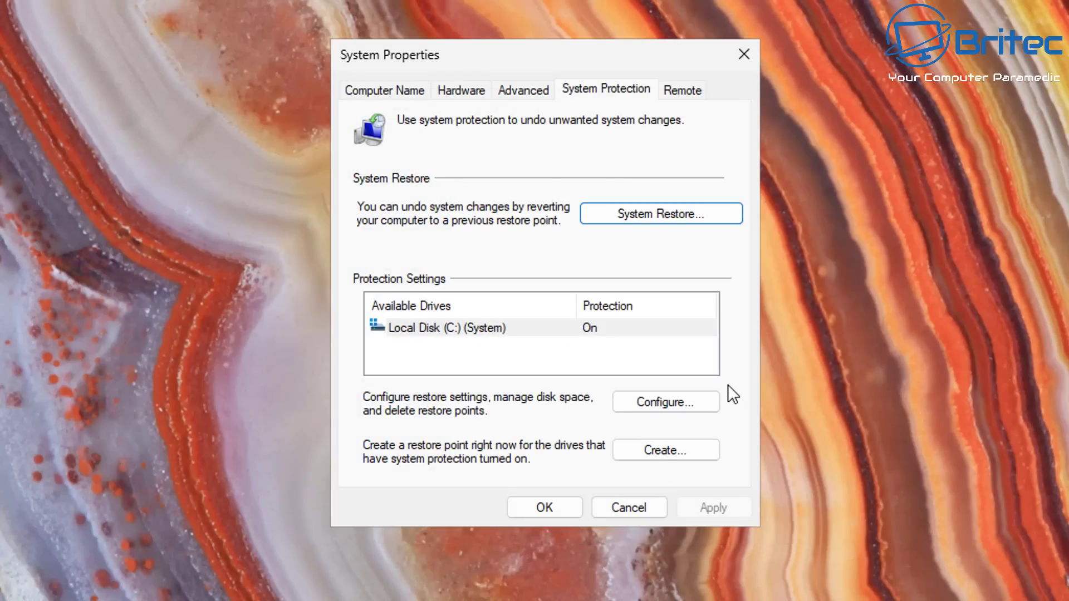
Step: Create a restore point with the description "clean install" and dismiss the completion message
click(663, 451)
drag(540, 85, 546, 132)
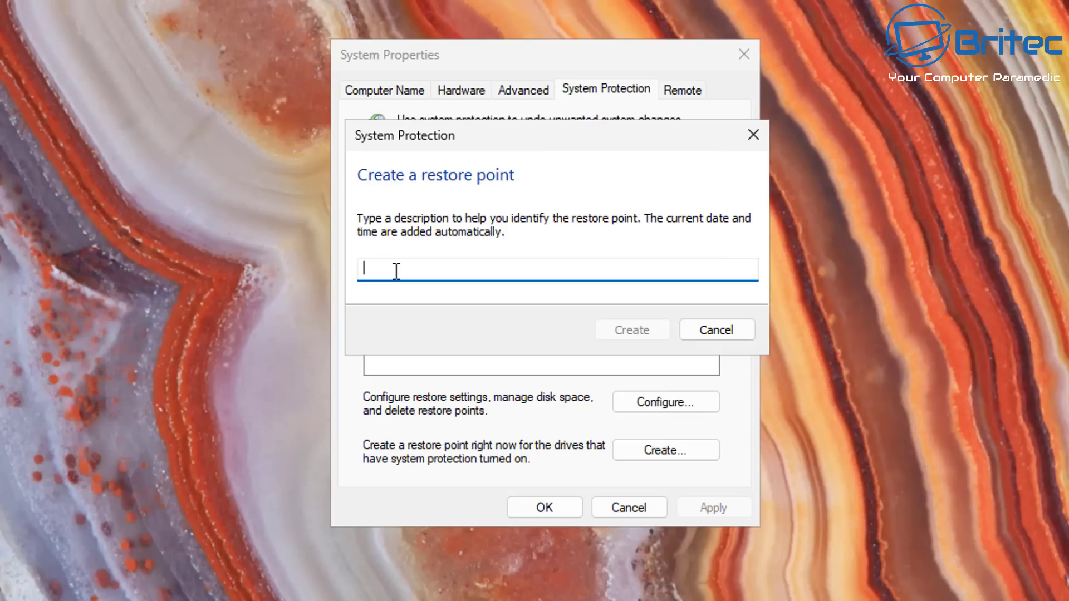
text(cl)
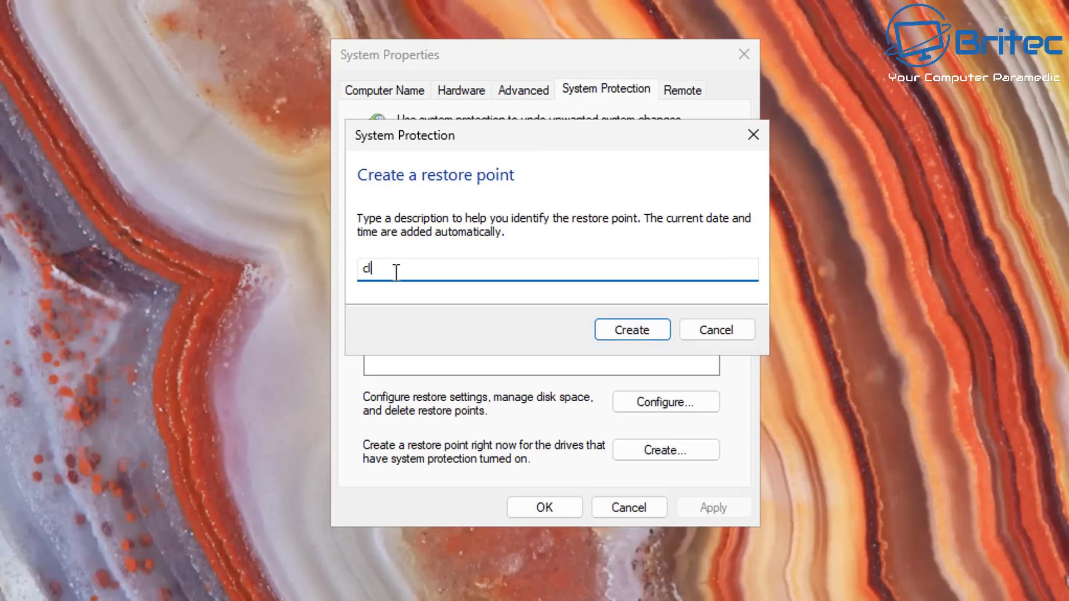
text(ean install)
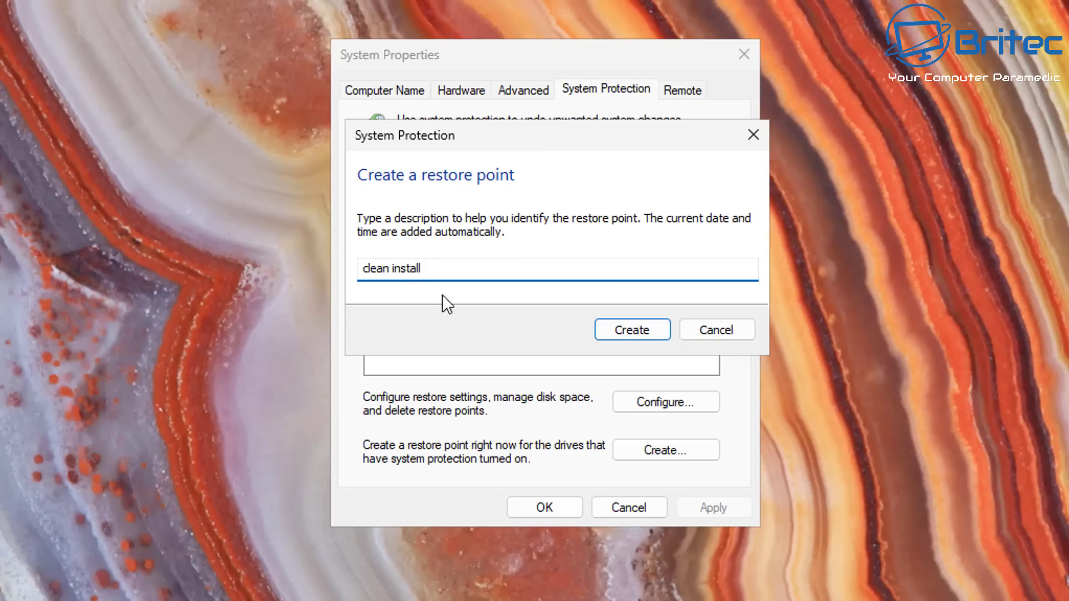
click(611, 334)
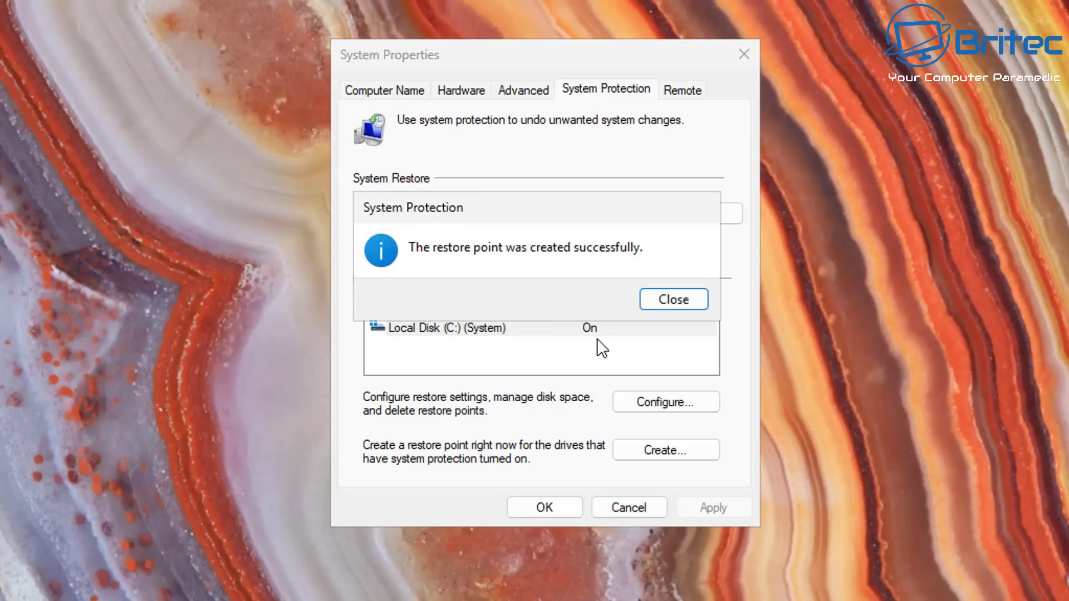
click(680, 302)
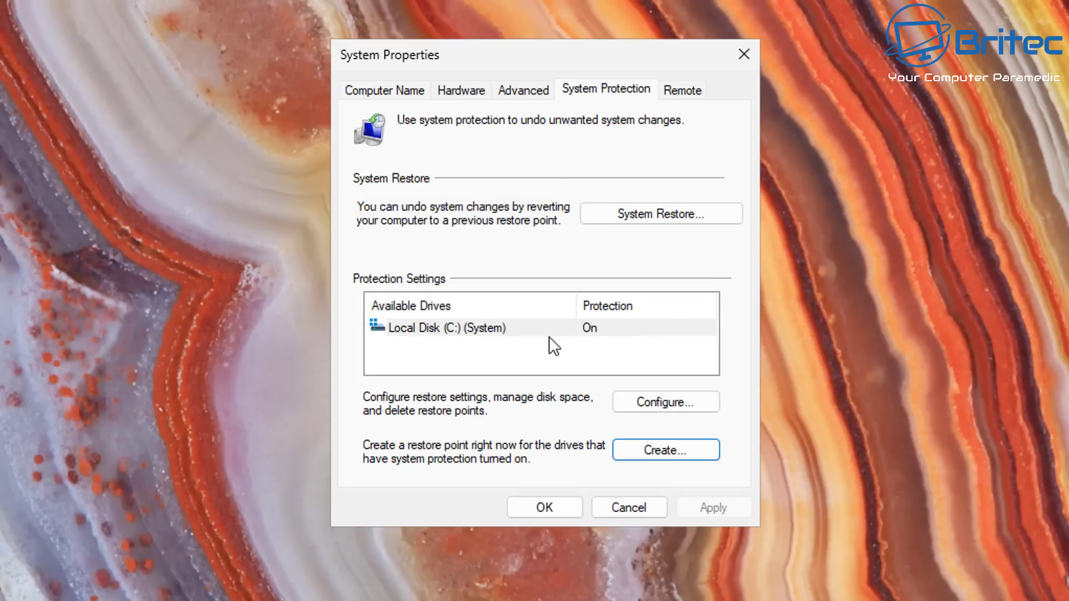
Step: Check the list of available restore points in System Restore, cancel the restore, and close System Properties
click(561, 325)
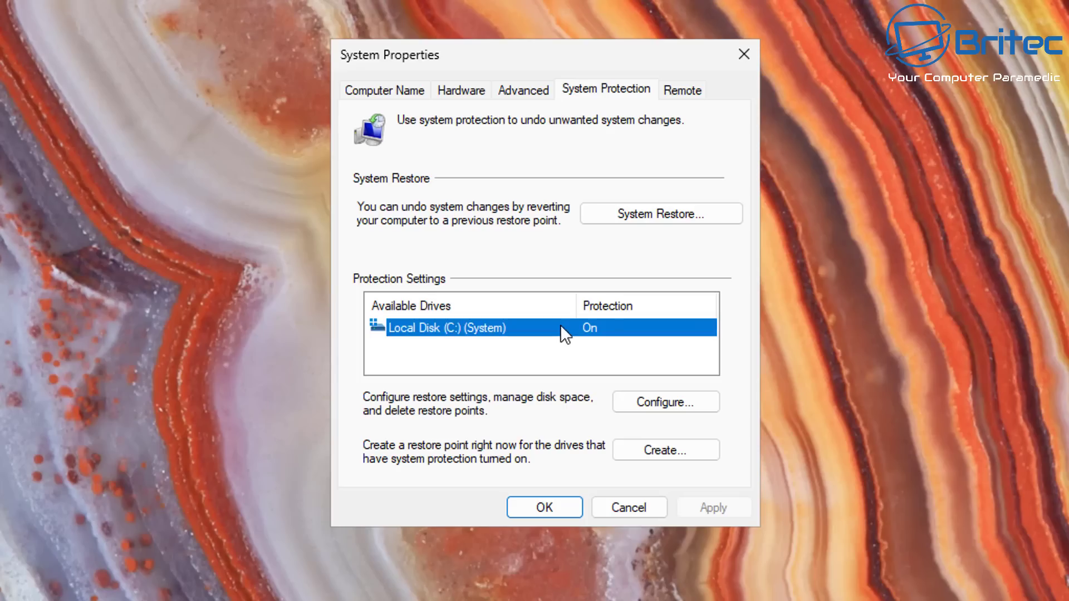
click(431, 352)
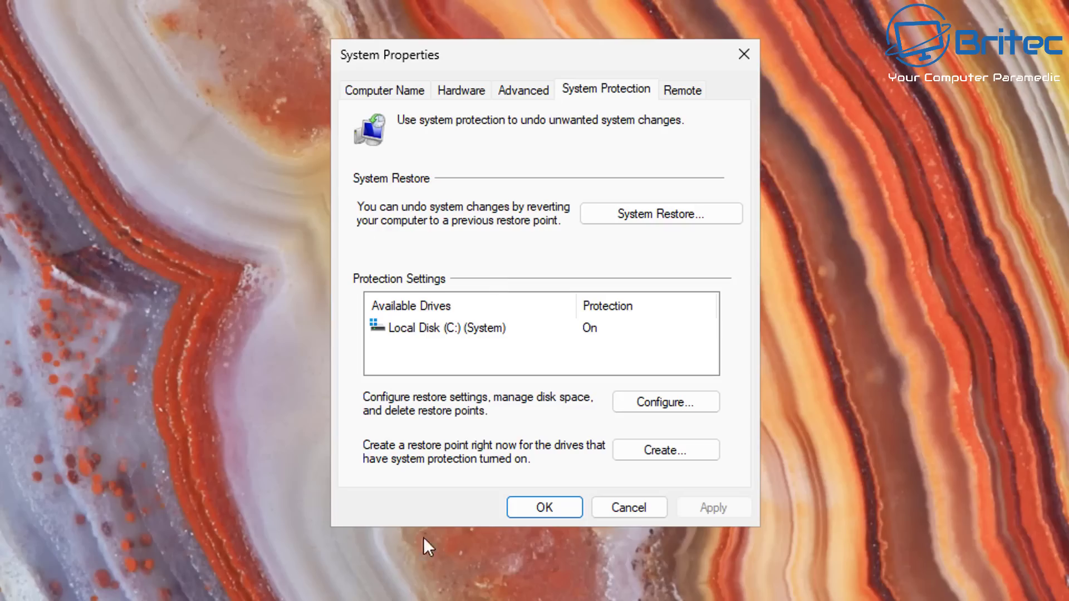
click(659, 207)
drag(519, 96, 506, 71)
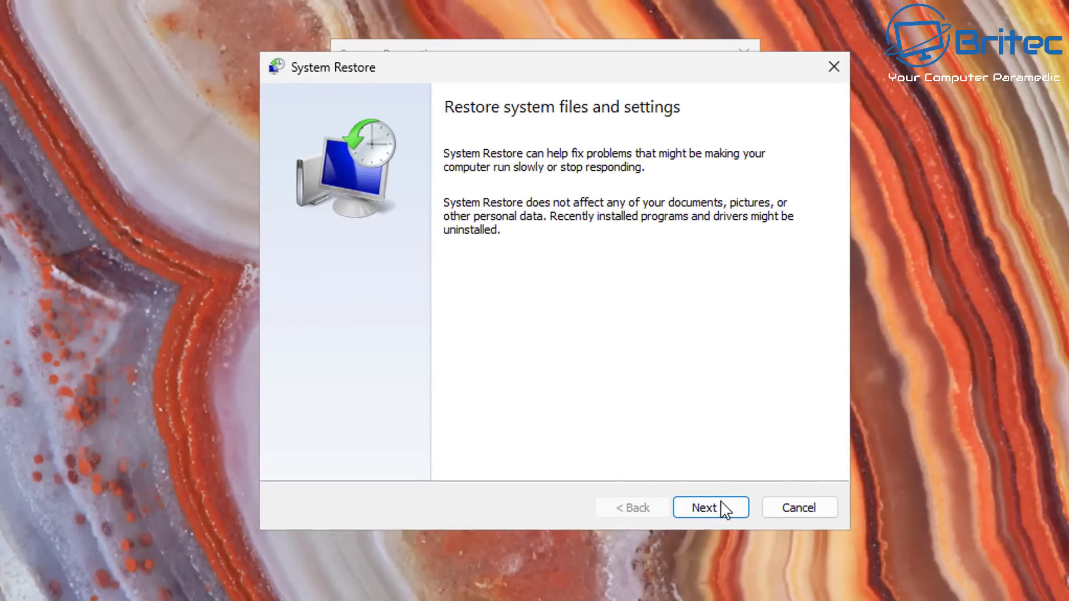
click(722, 504)
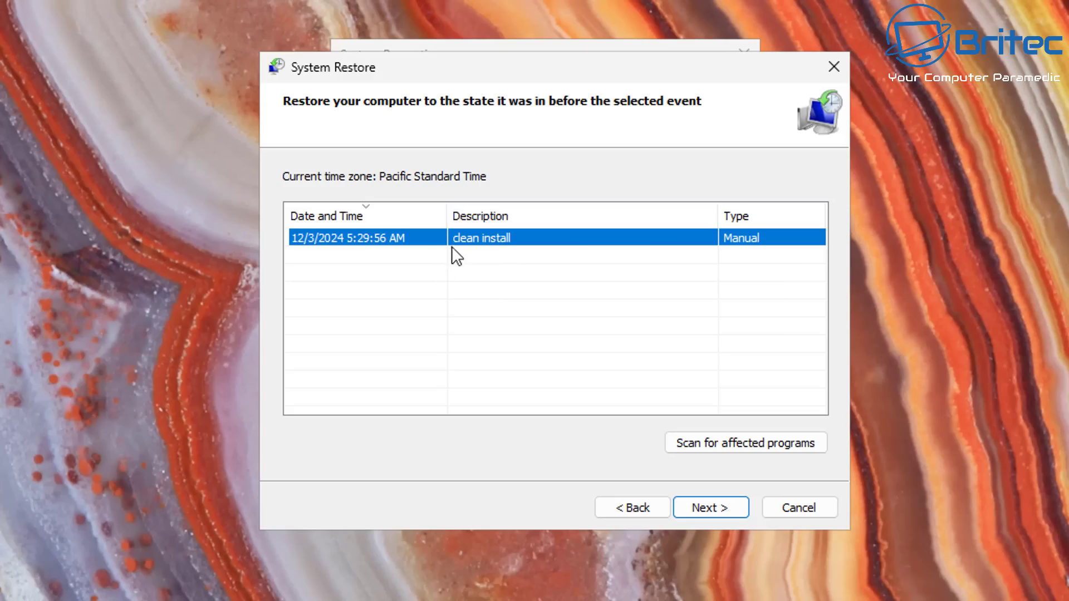
click(799, 508)
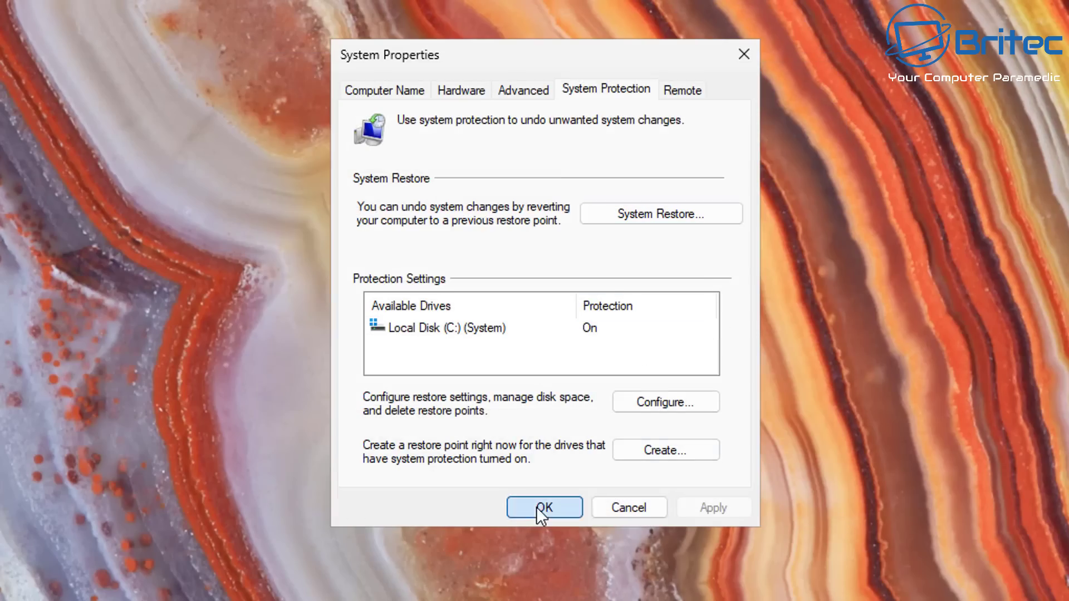
click(538, 507)
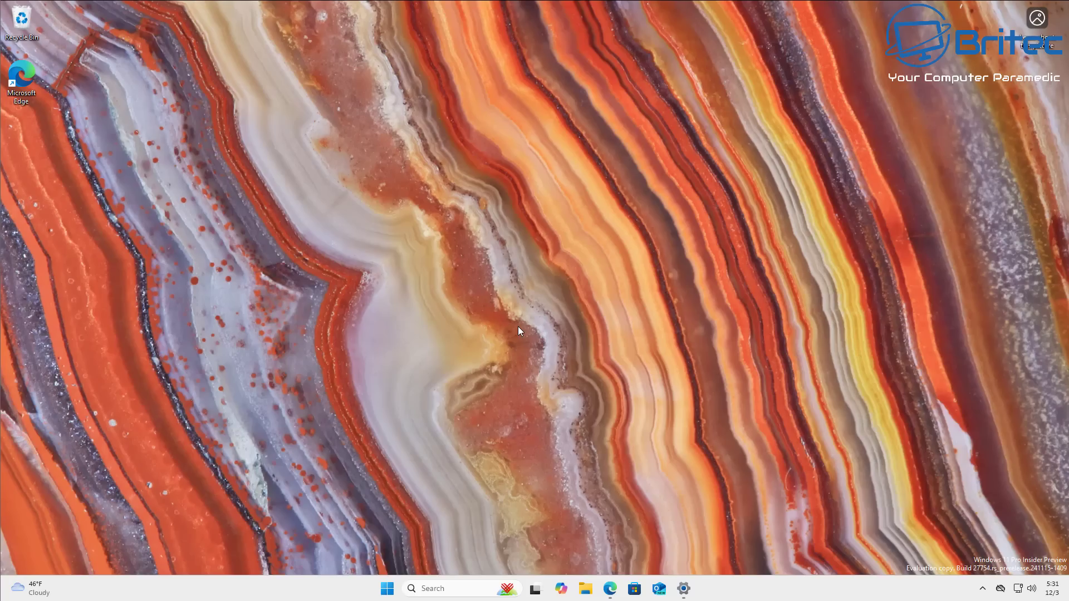
Step: Download the installer version of Tweaking.com Registry Backup 4.0.0 from its MajorGeeks mirror in Edge, dismissing consent and ad pop-ups, and close the browser
mouse_move(615, 592)
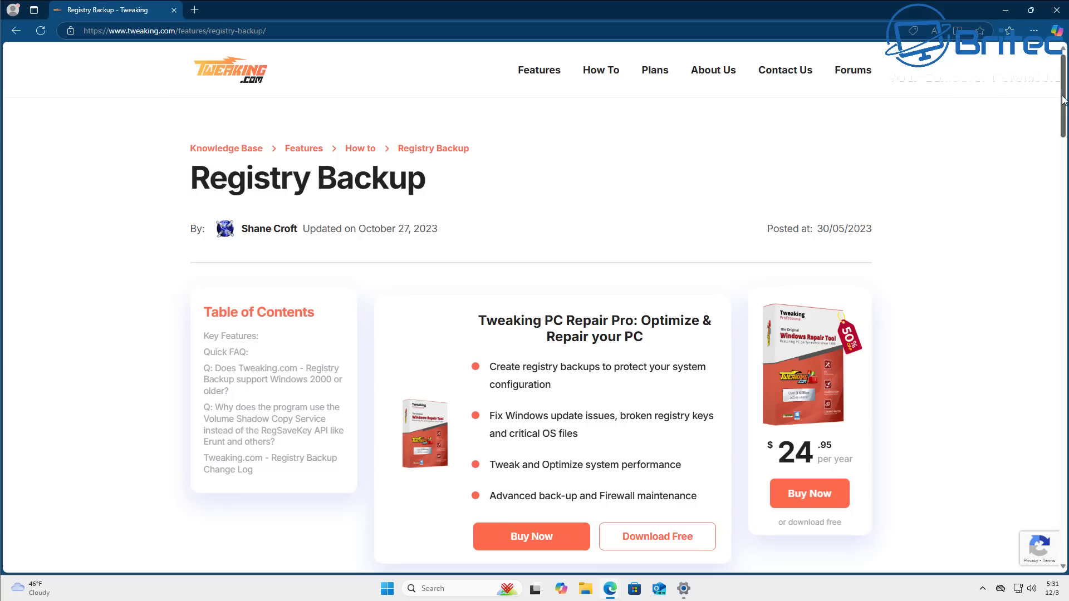
drag(1063, 100, 1063, 177)
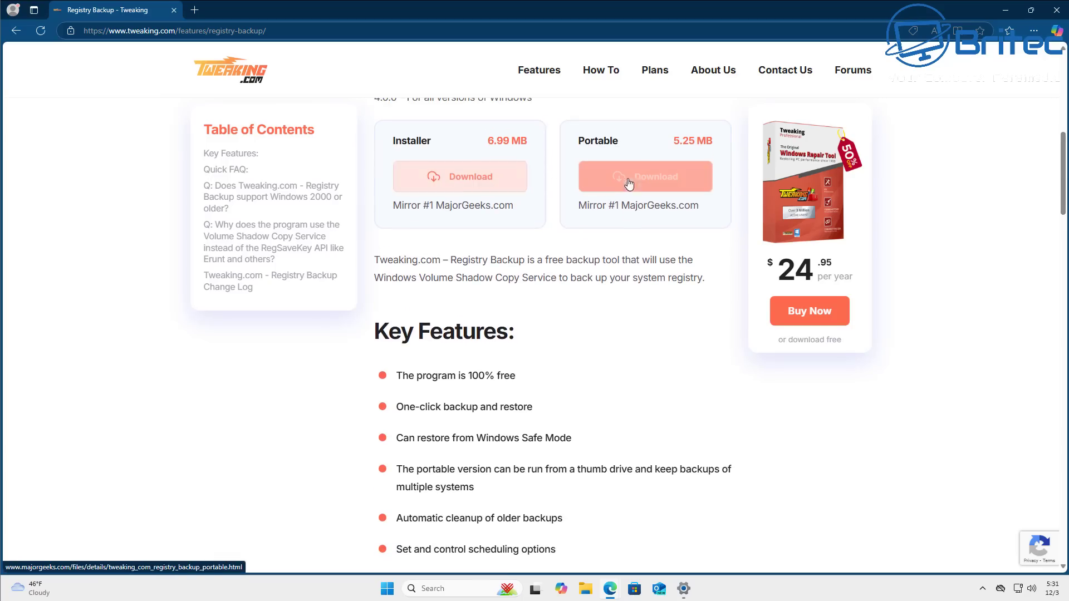
click(481, 183)
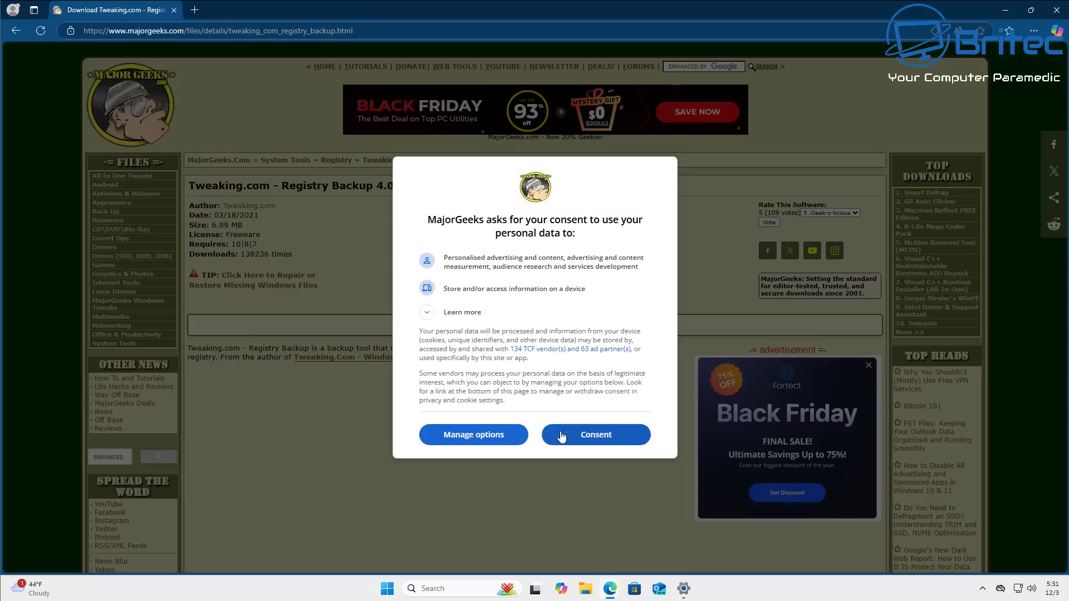
click(590, 437)
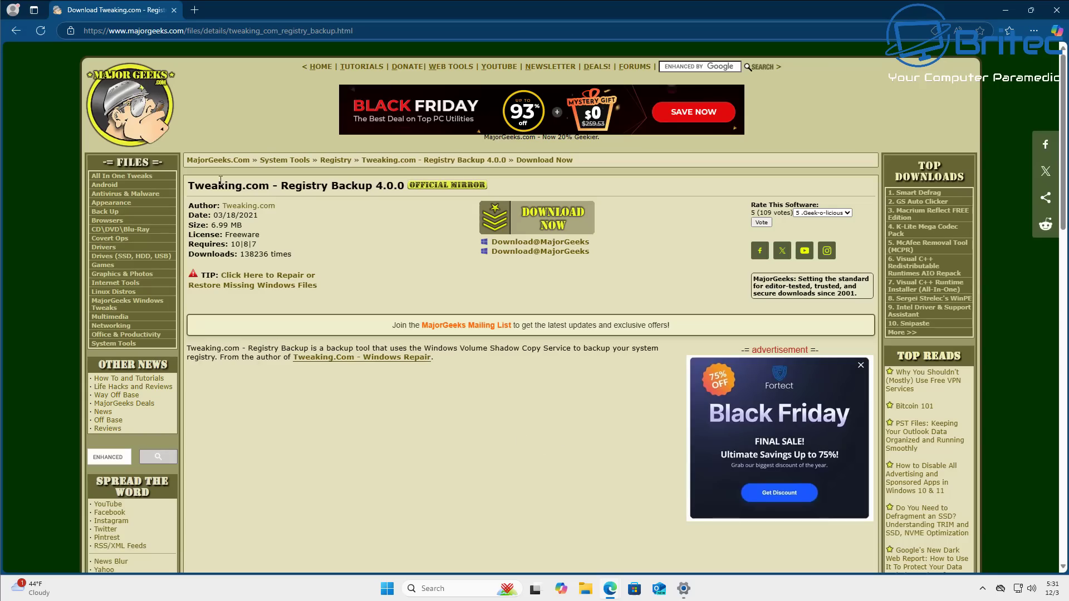
click(490, 242)
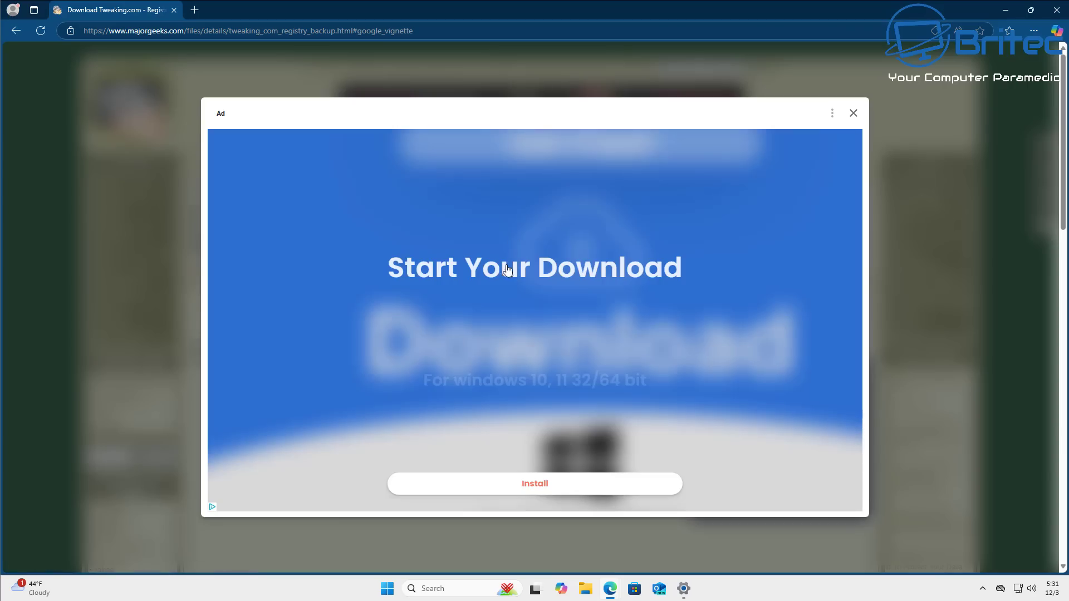
click(853, 114)
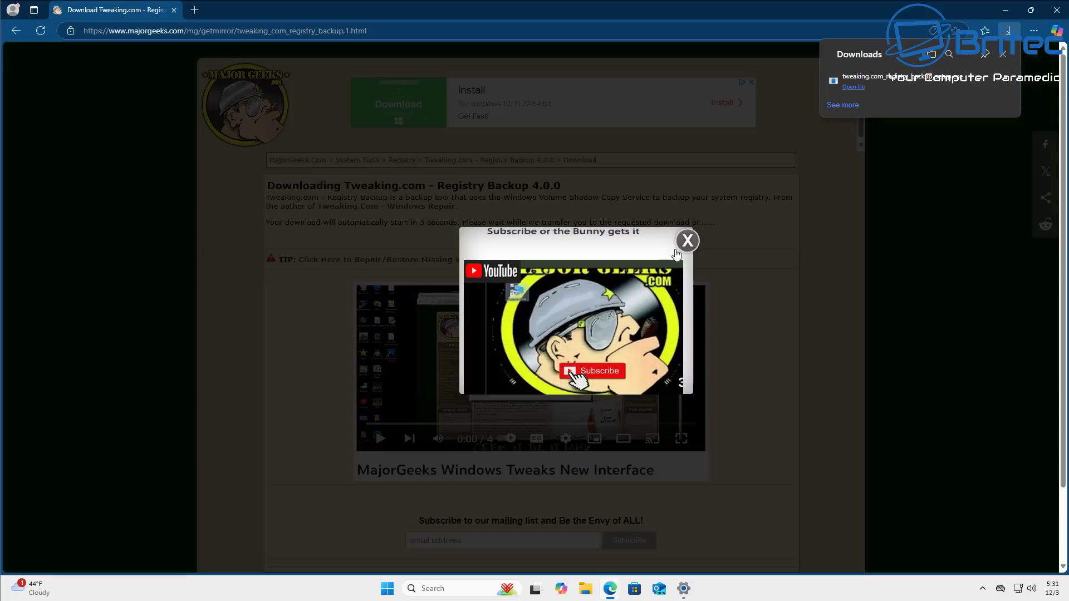
click(688, 241)
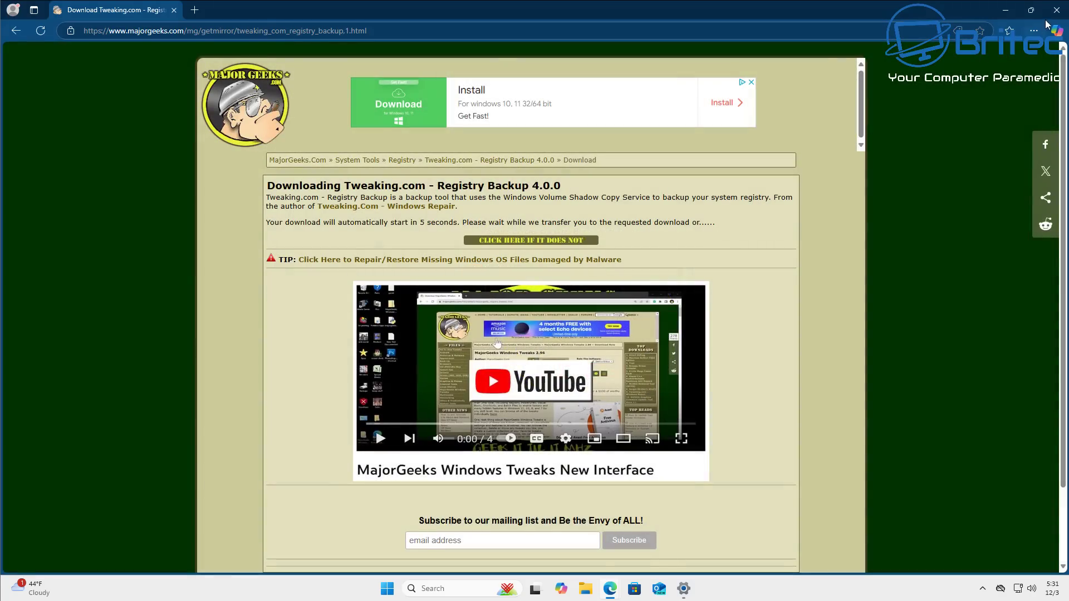
click(1056, 9)
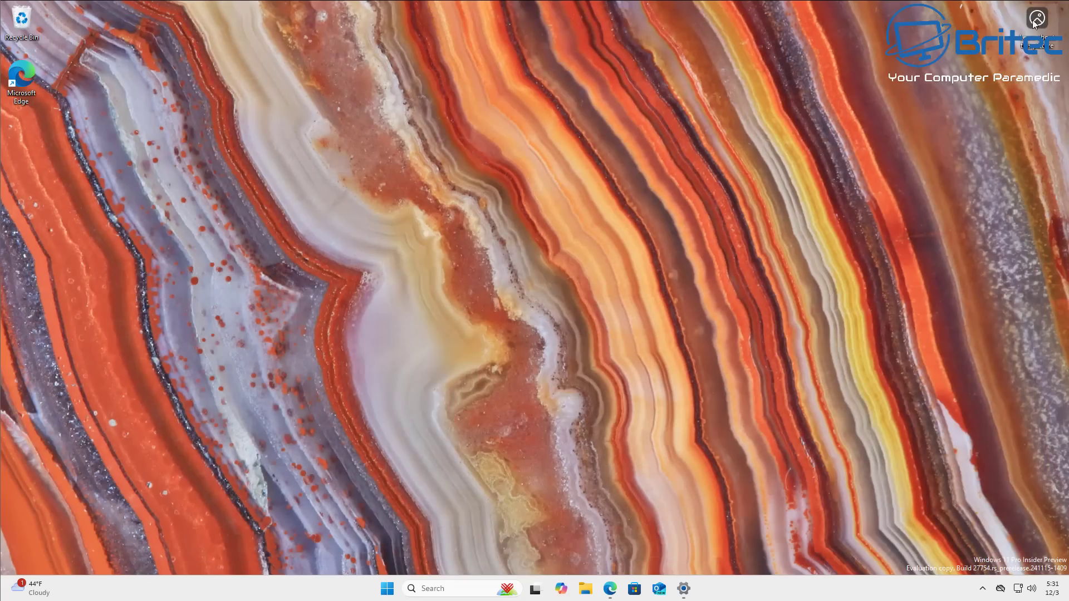
Step: Launch the downloaded Registry Backup installer from the Downloads folder in File Explorer and allow it to make changes to the device
click(585, 588)
click(281, 293)
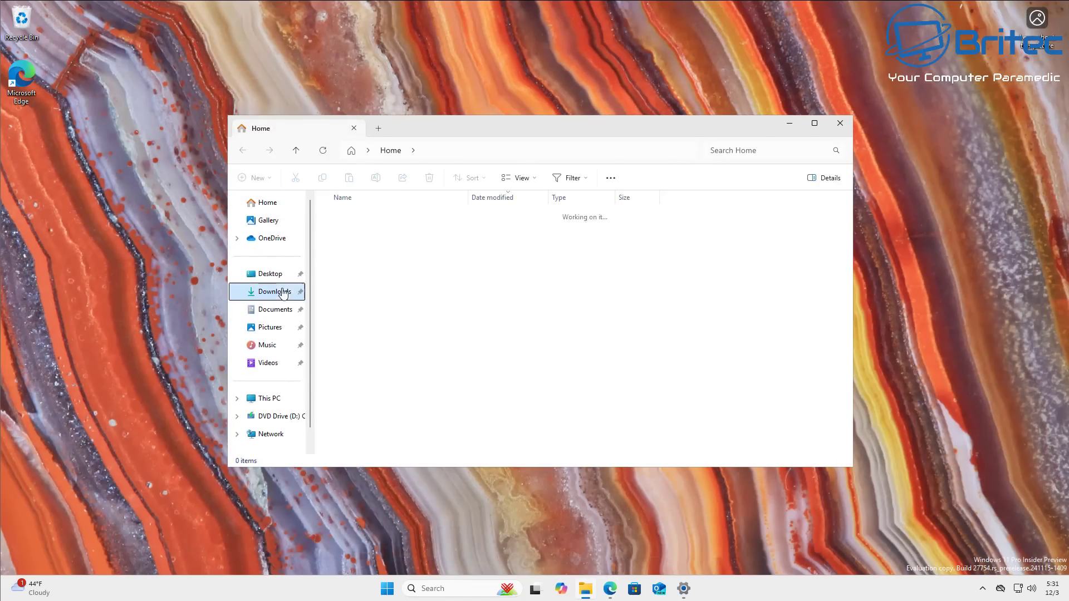
double_click(400, 230)
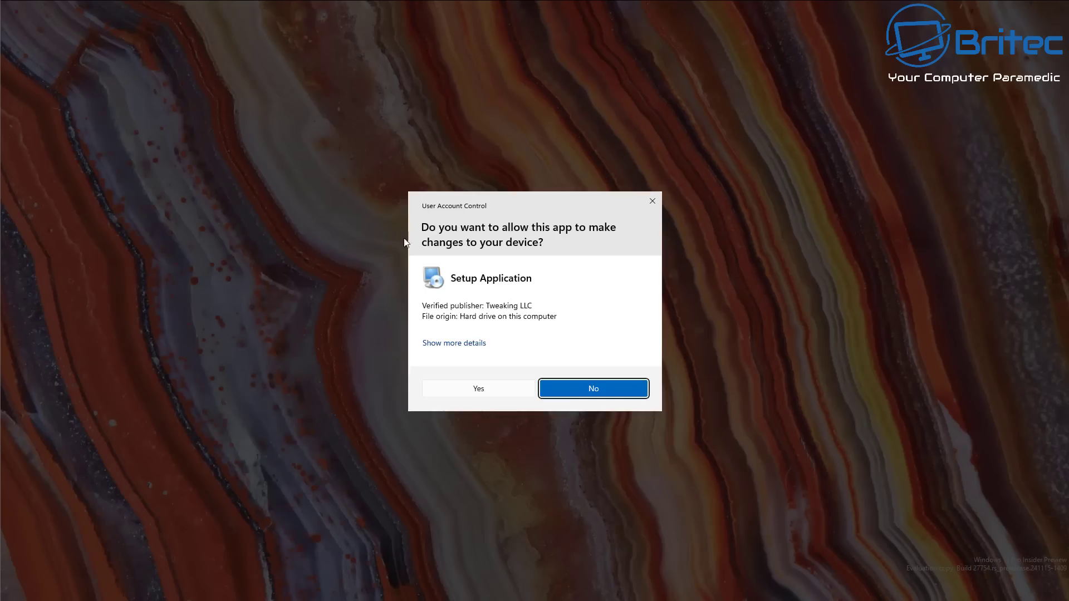
click(485, 397)
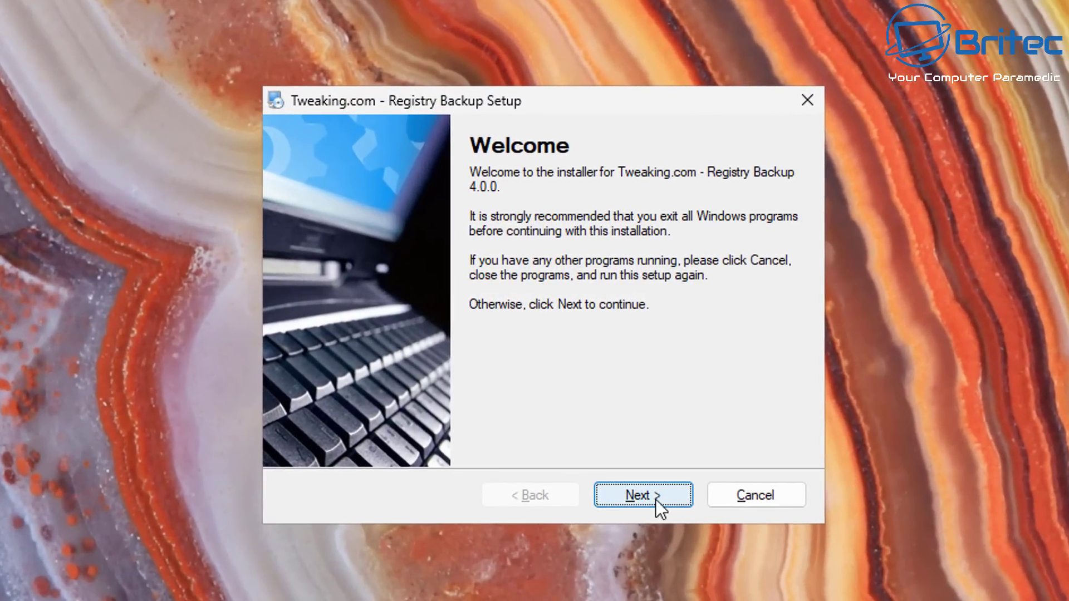
Step: Install Registry Backup with the default install folder and shortcuts for all users, and have it open when the install completes
click(656, 499)
click(655, 499)
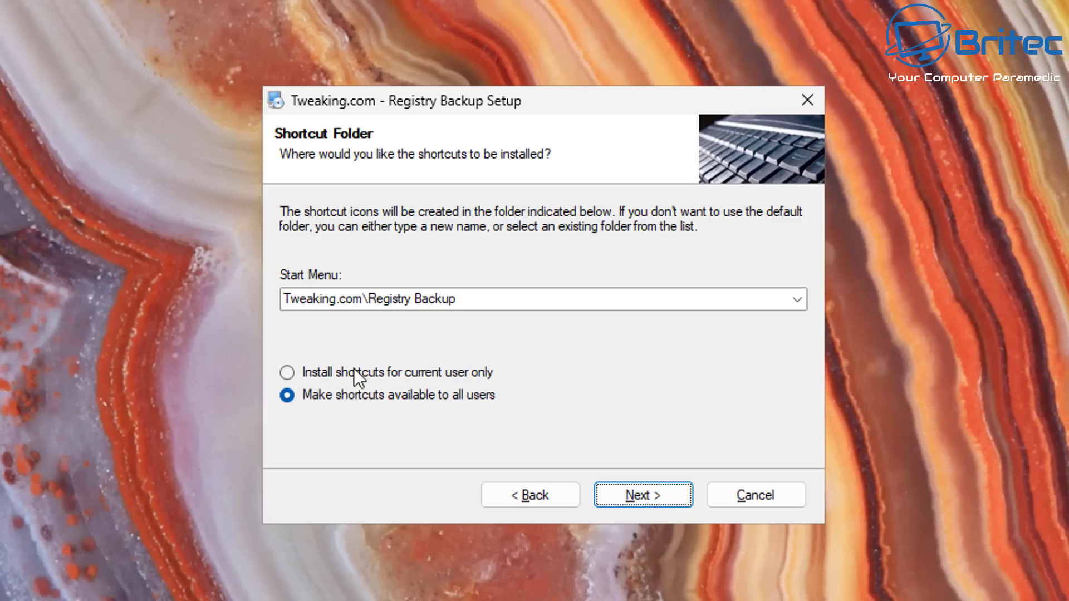
click(673, 501)
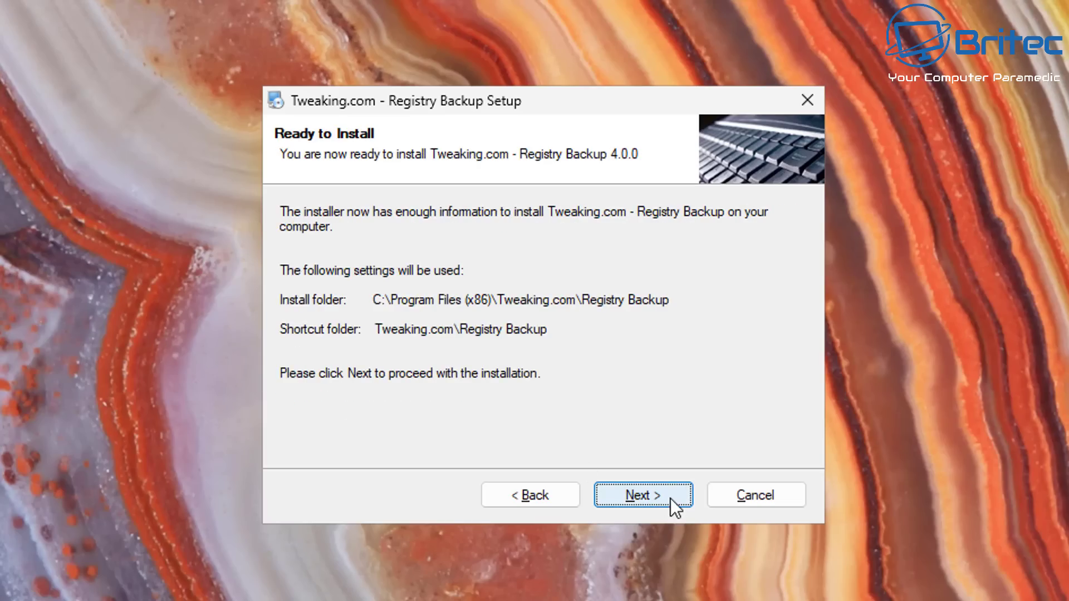
click(671, 498)
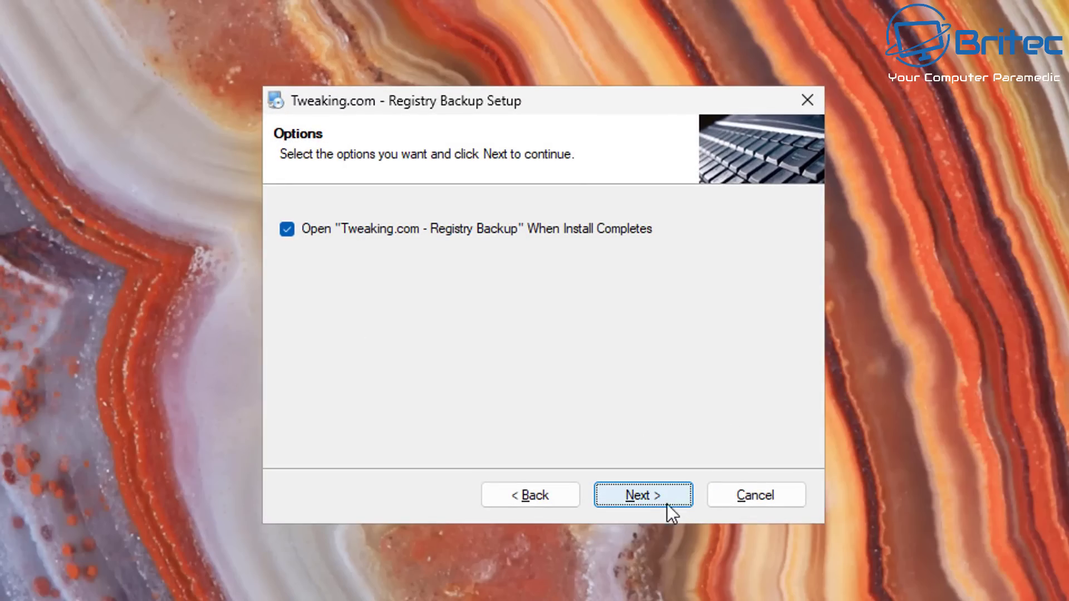
click(653, 492)
click(650, 497)
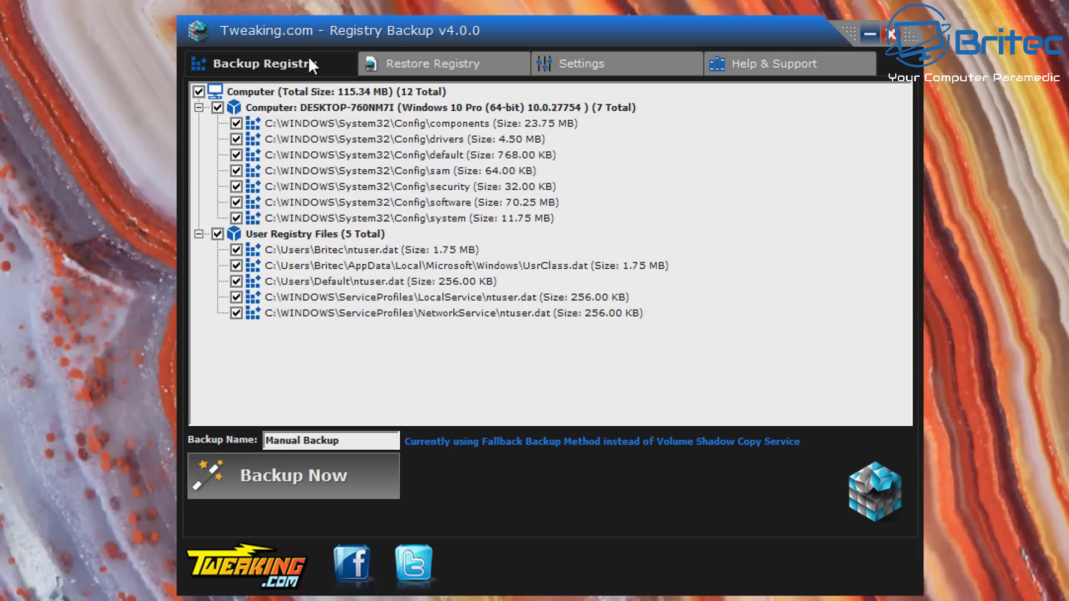
Step: Back up all listed registry files under the name "Manual Backup" and check the list of backups available to restore
click(250, 65)
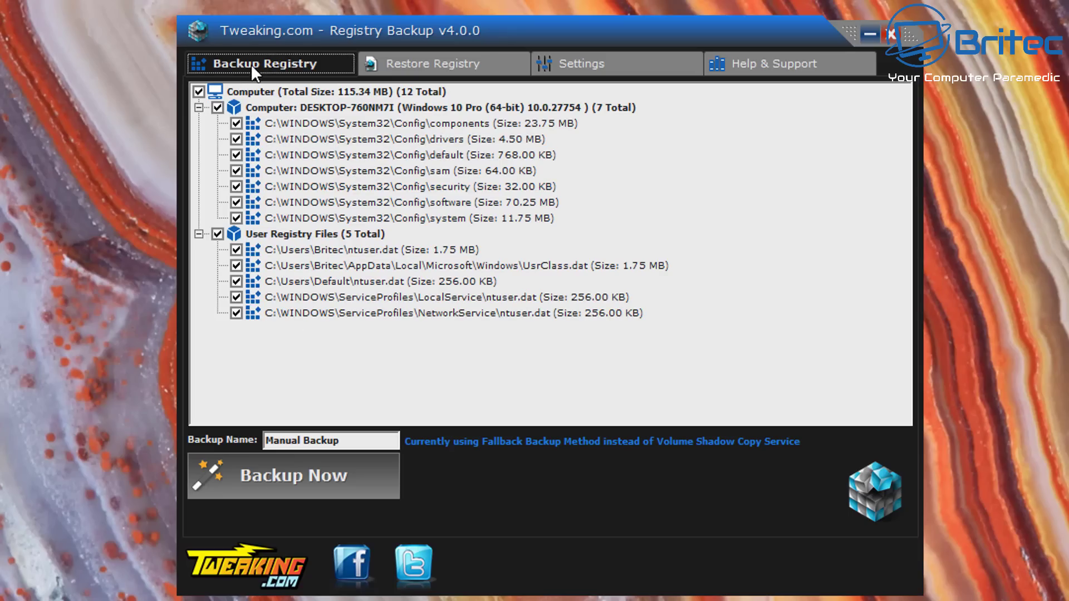
click(305, 487)
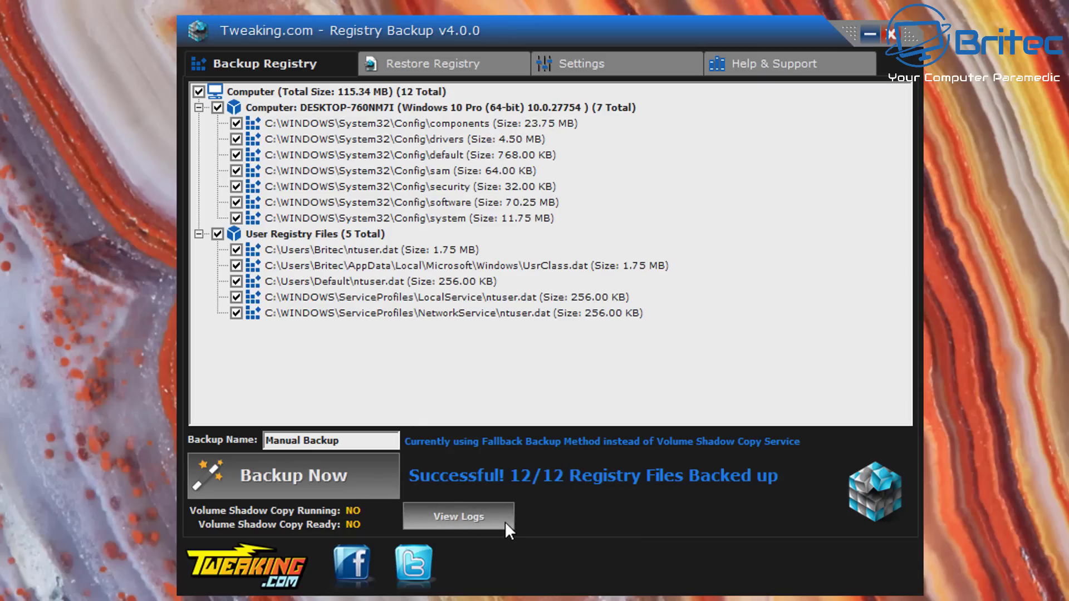
click(427, 62)
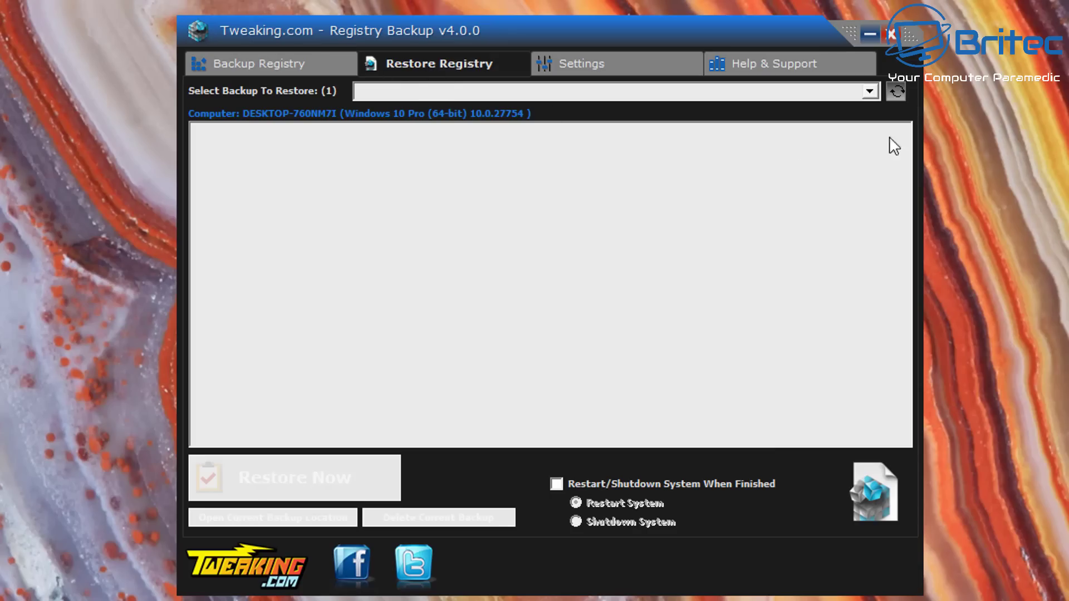
click(869, 91)
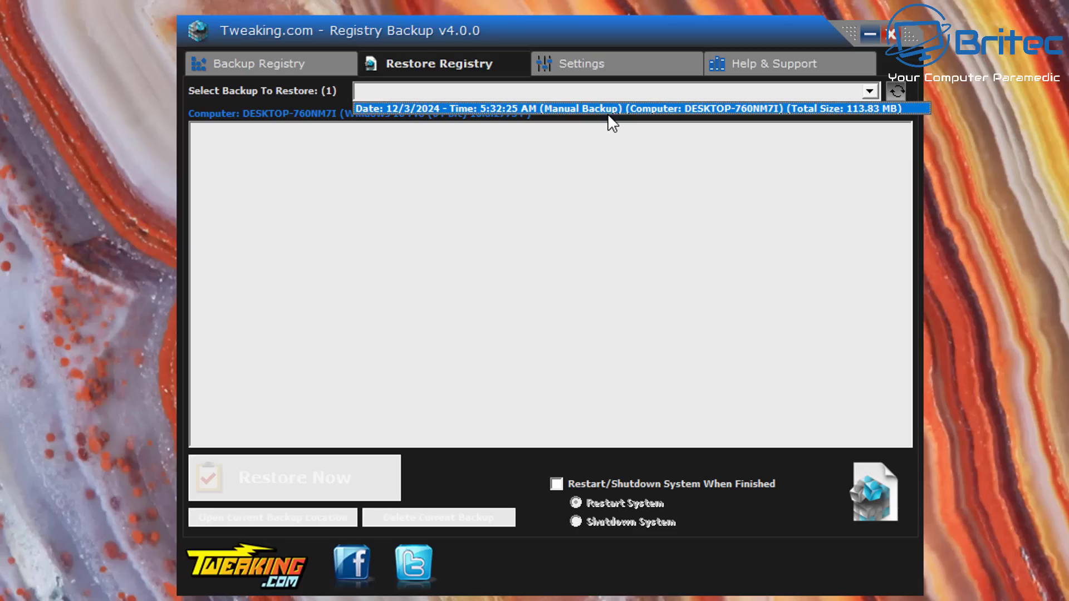
click(271, 58)
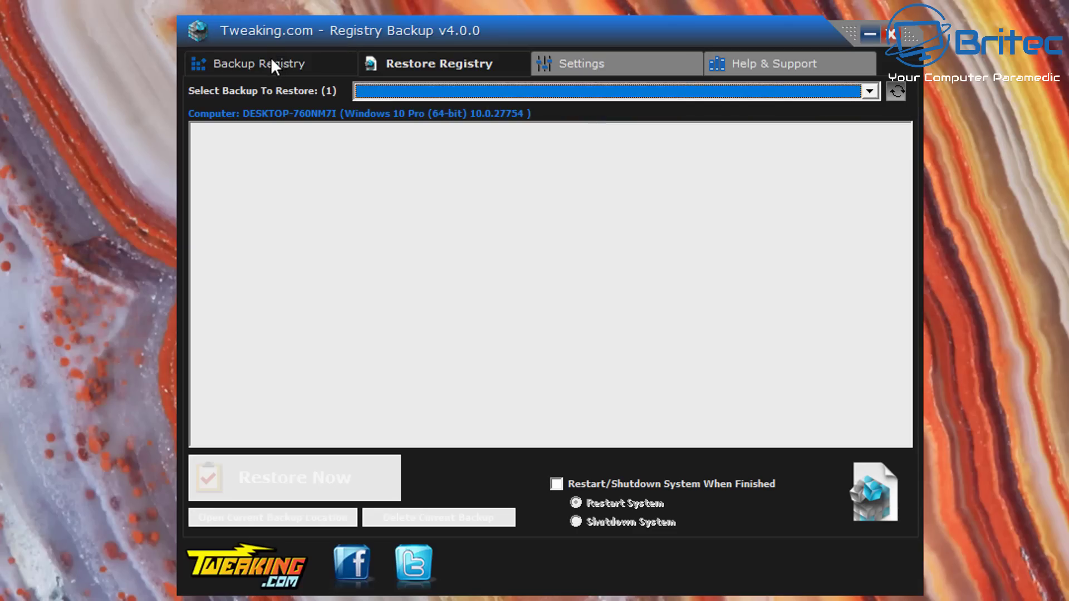
click(444, 71)
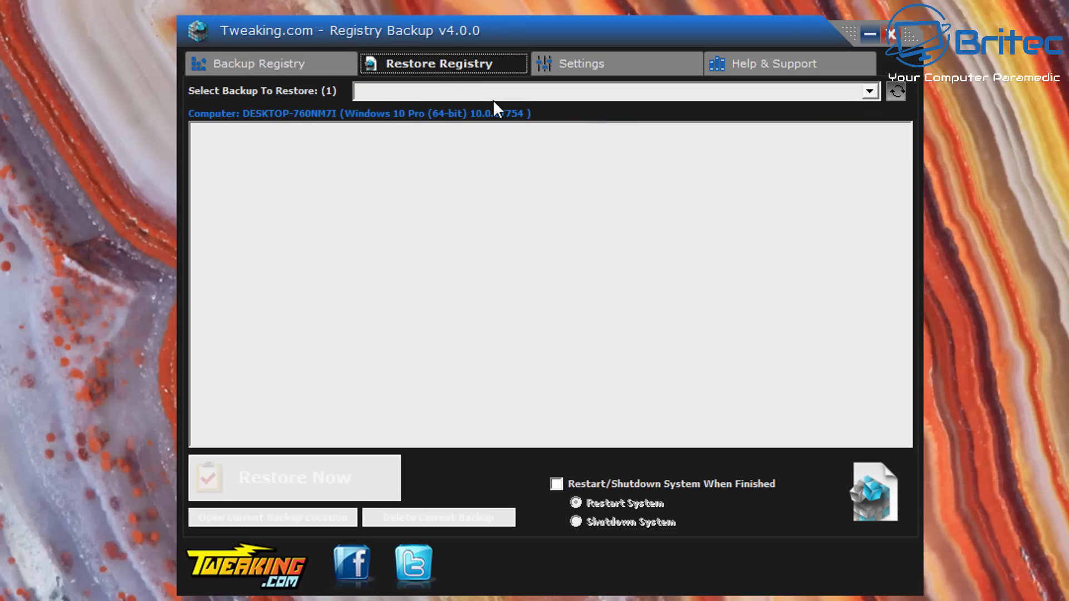
Step: View the backup location in Settings, inspect the dated backup folder inside C:\RegBackup in File Explorer, and close File Explorer
click(613, 62)
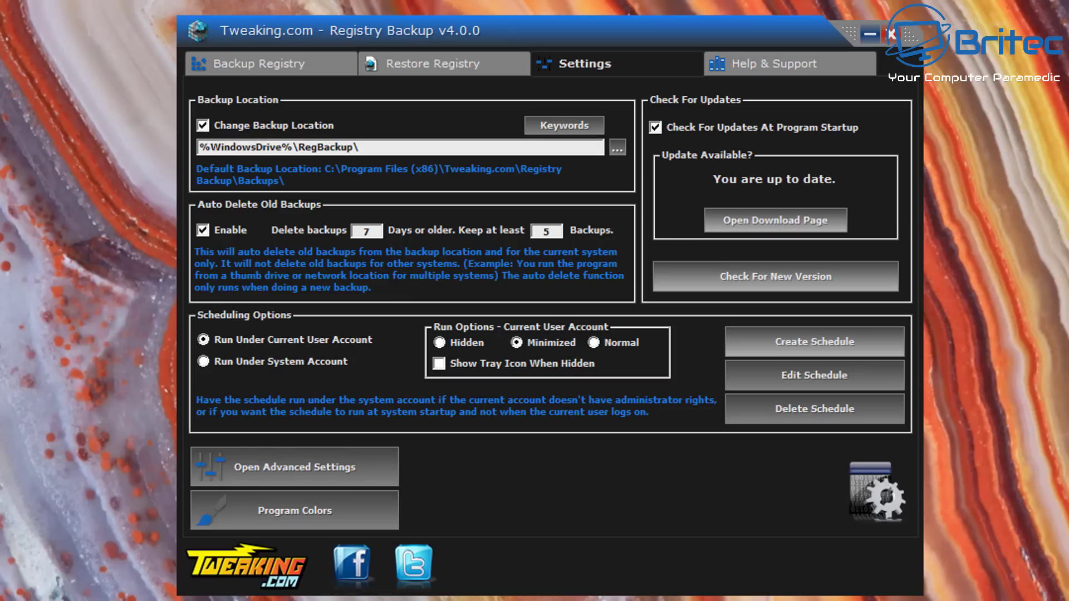
key(super+e)
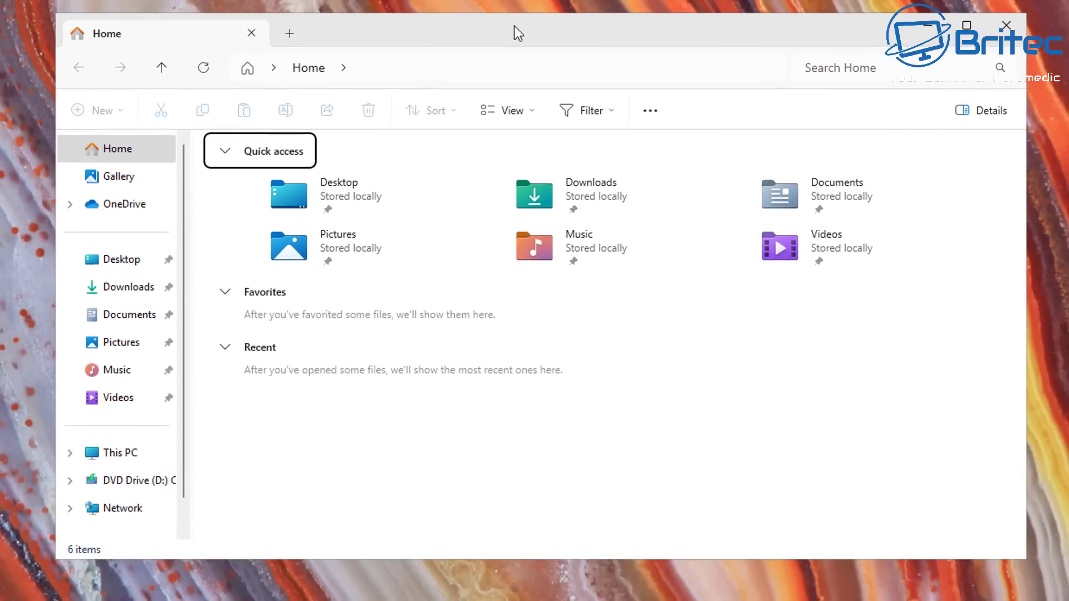
click(120, 452)
double_click(270, 184)
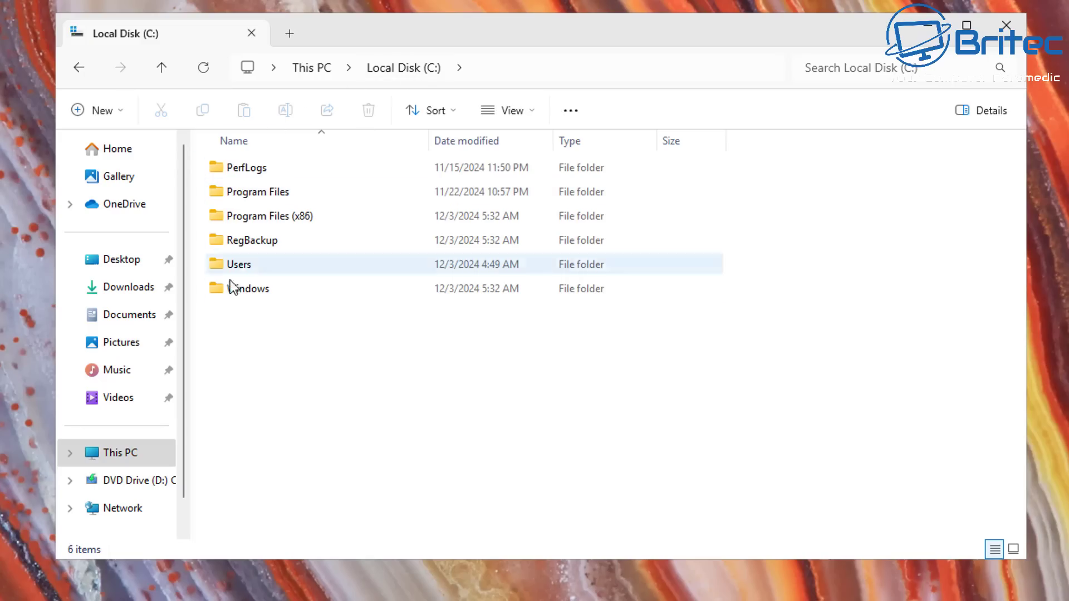
double_click(266, 245)
double_click(279, 172)
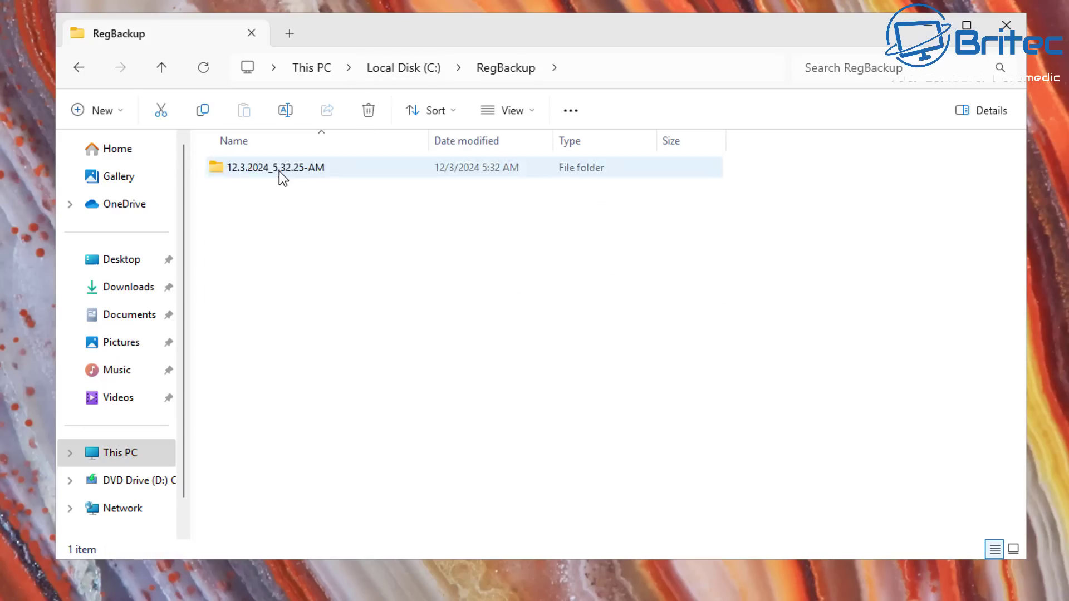
double_click(274, 169)
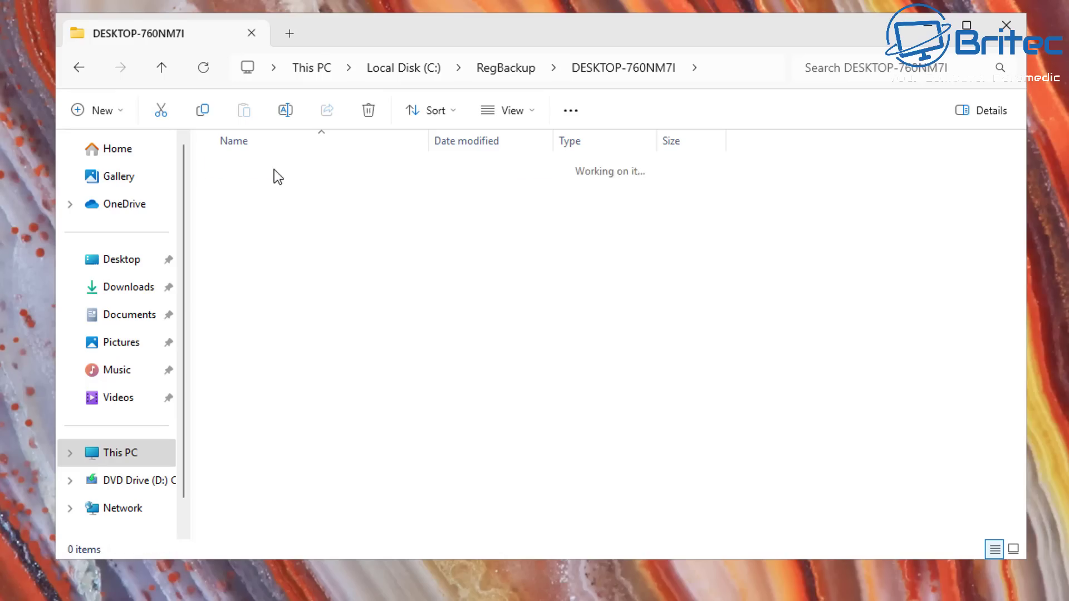
click(1006, 25)
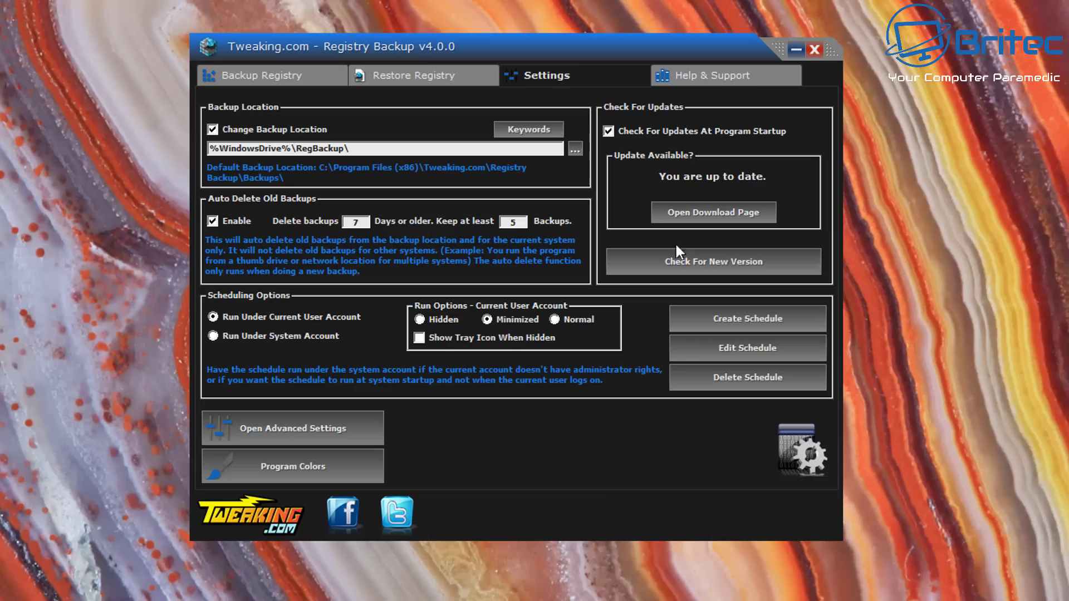
Step: Create a registry backup schedule that runs minimized under the current user account, and dismiss the message
click(727, 320)
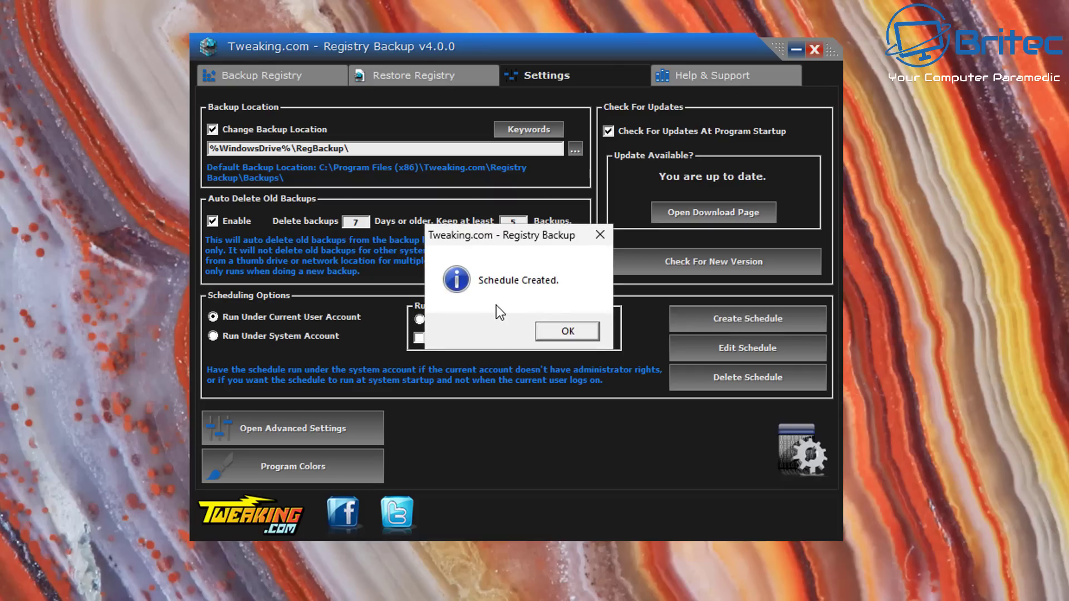
click(575, 331)
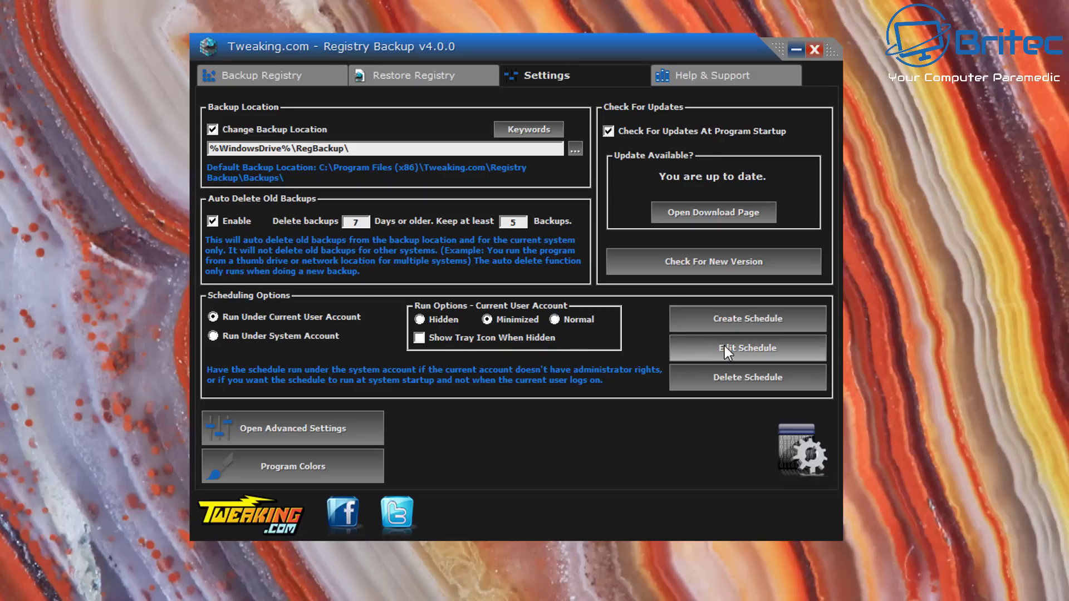
Step: Open the schedule for editing in Task Scheduler and examine the triggers in the "Tweaking.com - Registry Backup" task's properties
click(751, 347)
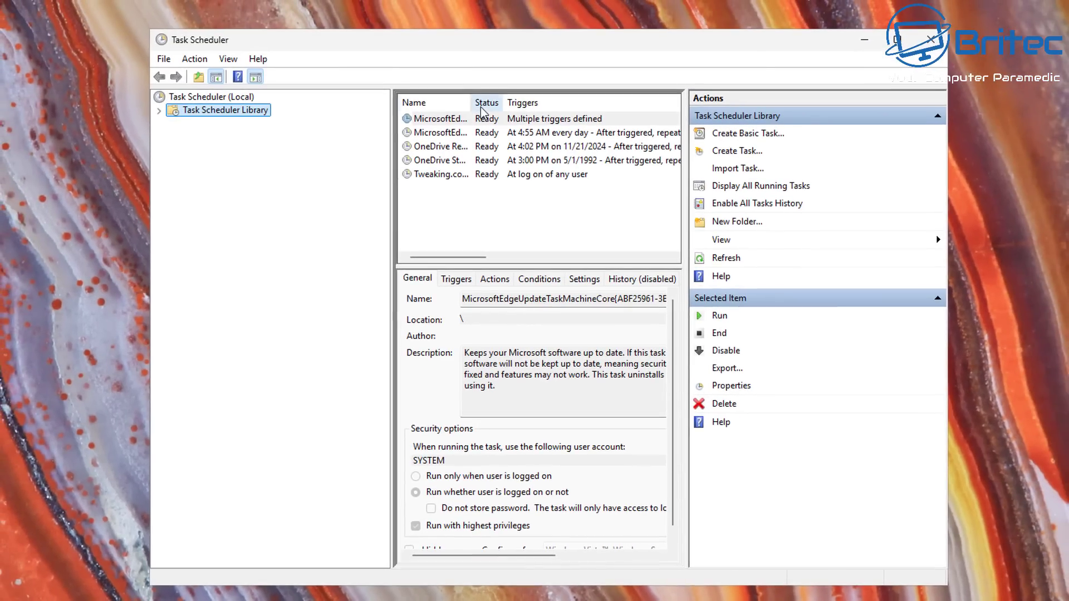
drag(470, 102, 529, 105)
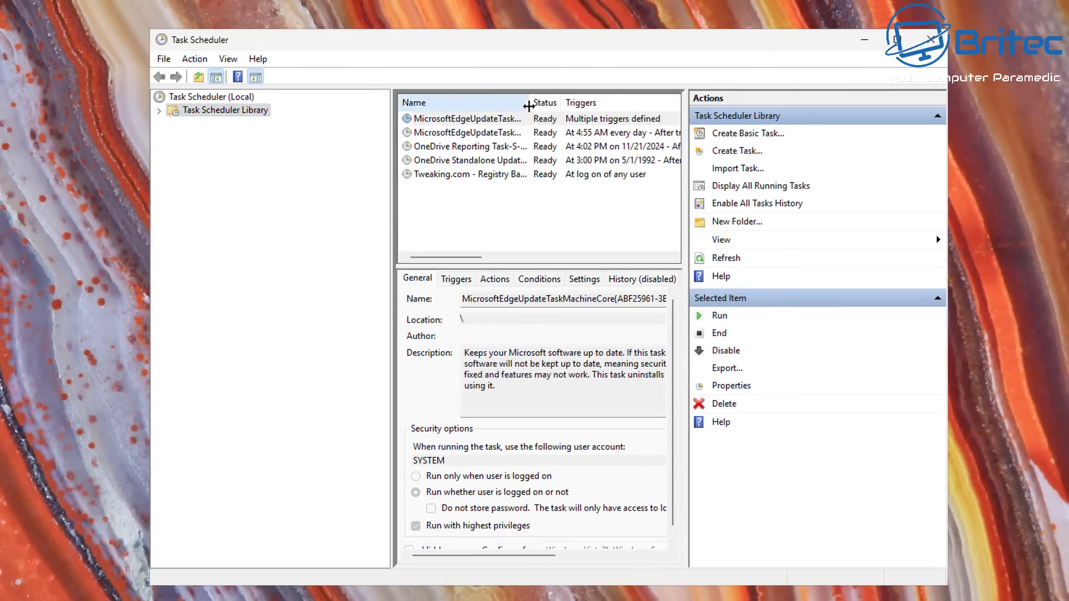
click(429, 175)
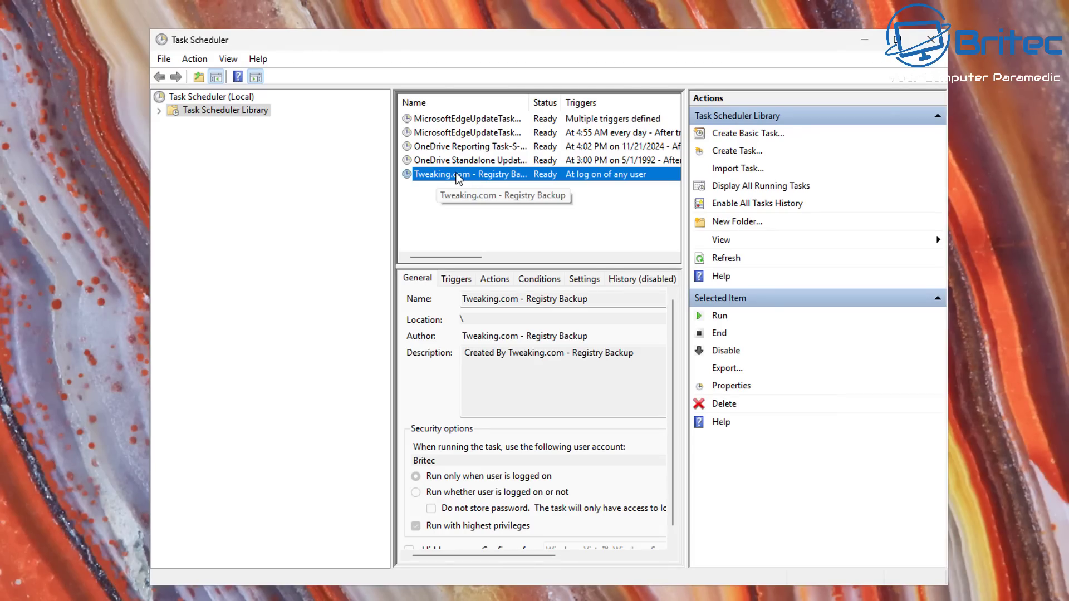
double_click(457, 175)
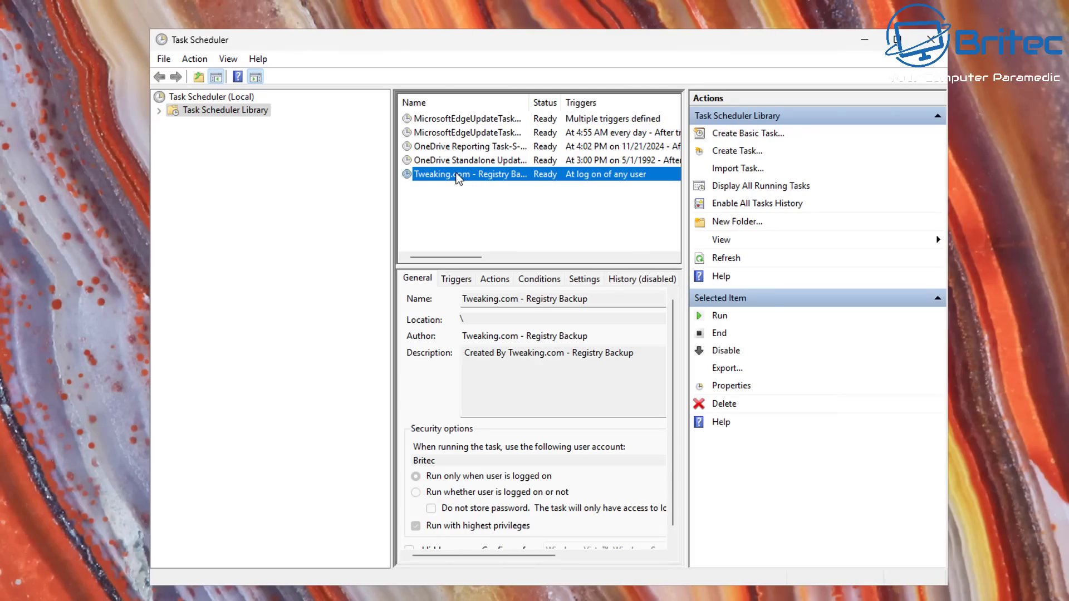
drag(214, 55, 607, 120)
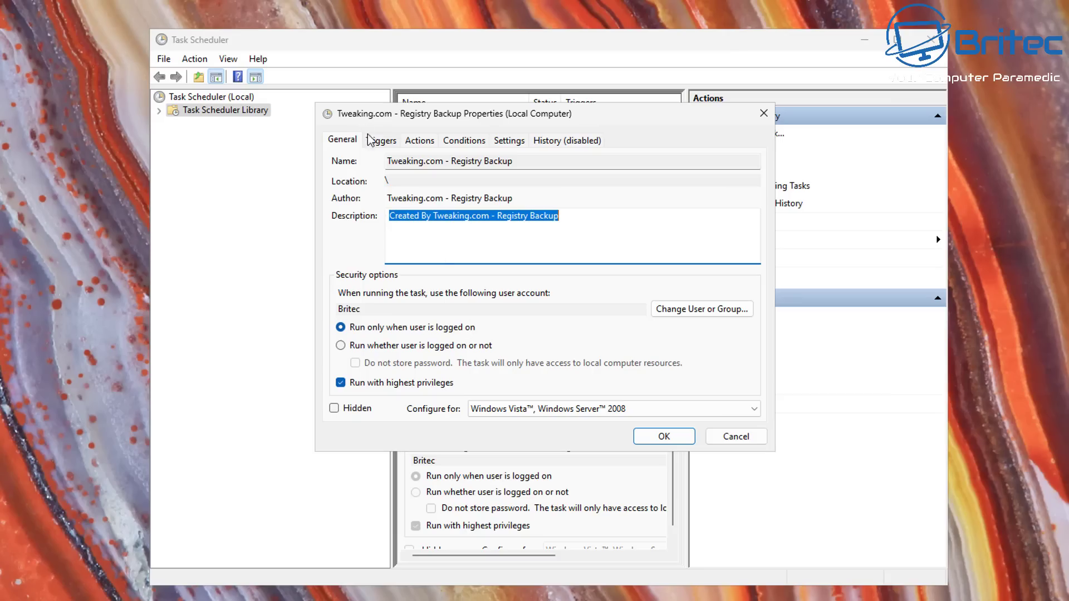
click(387, 143)
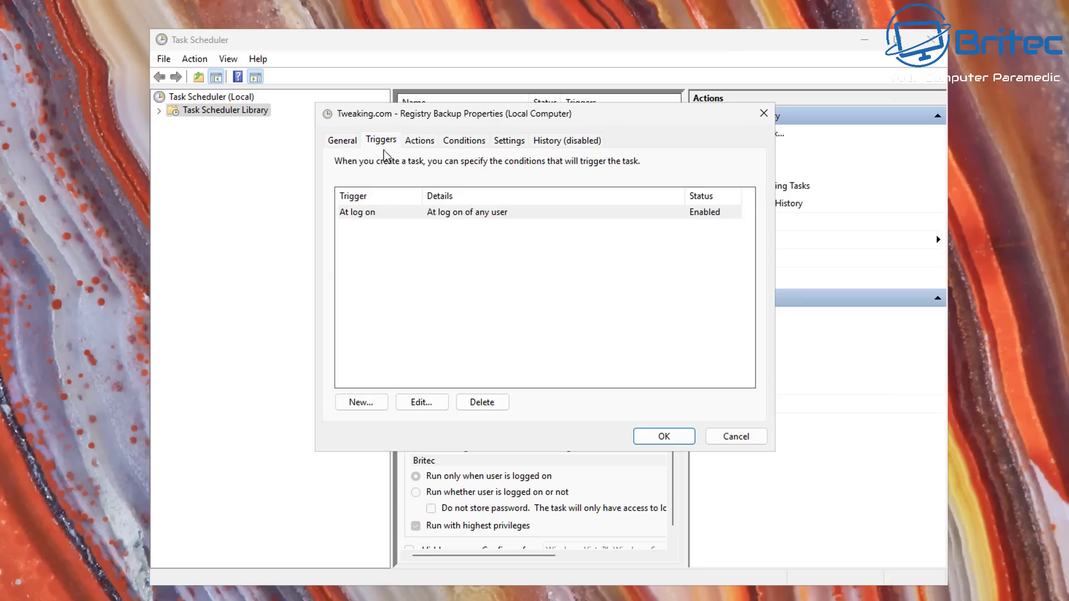
Step: Inspect the settings of the task's logon trigger and its "Start a program" action, cancelling out of each
click(393, 216)
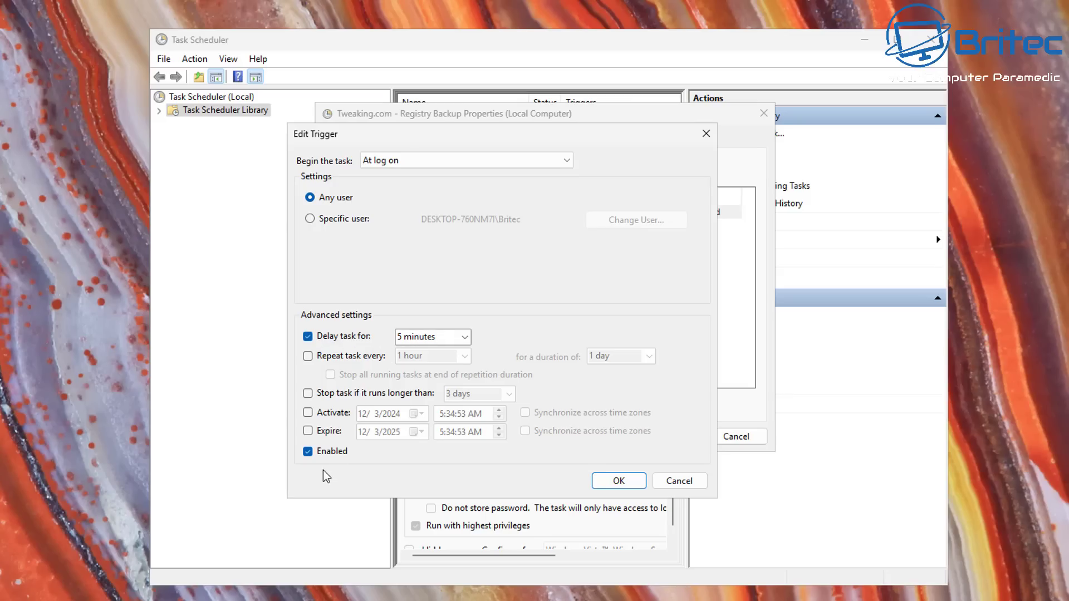
click(704, 134)
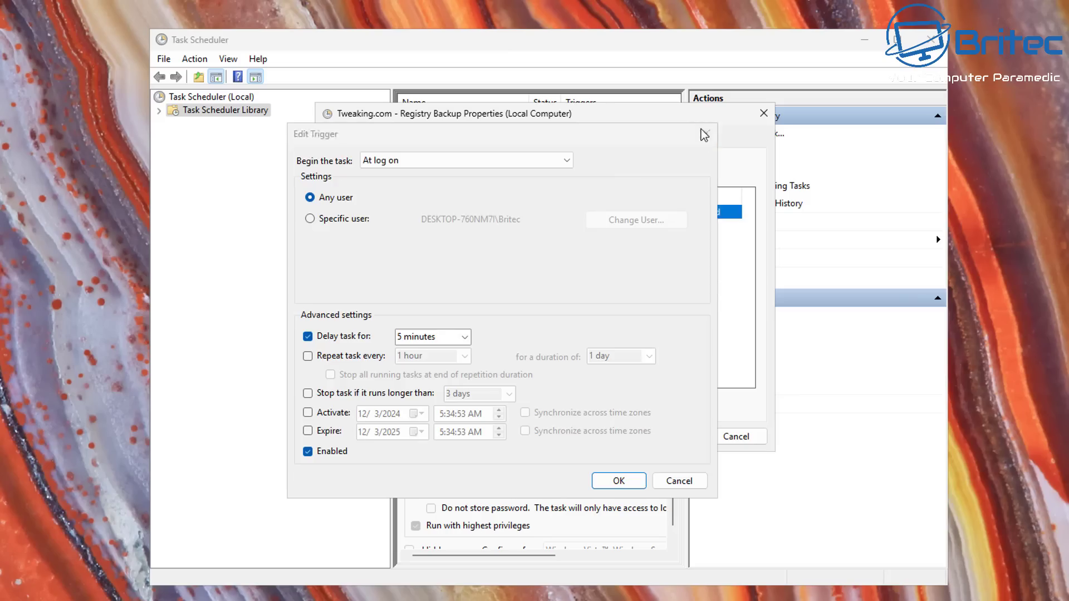
click(418, 142)
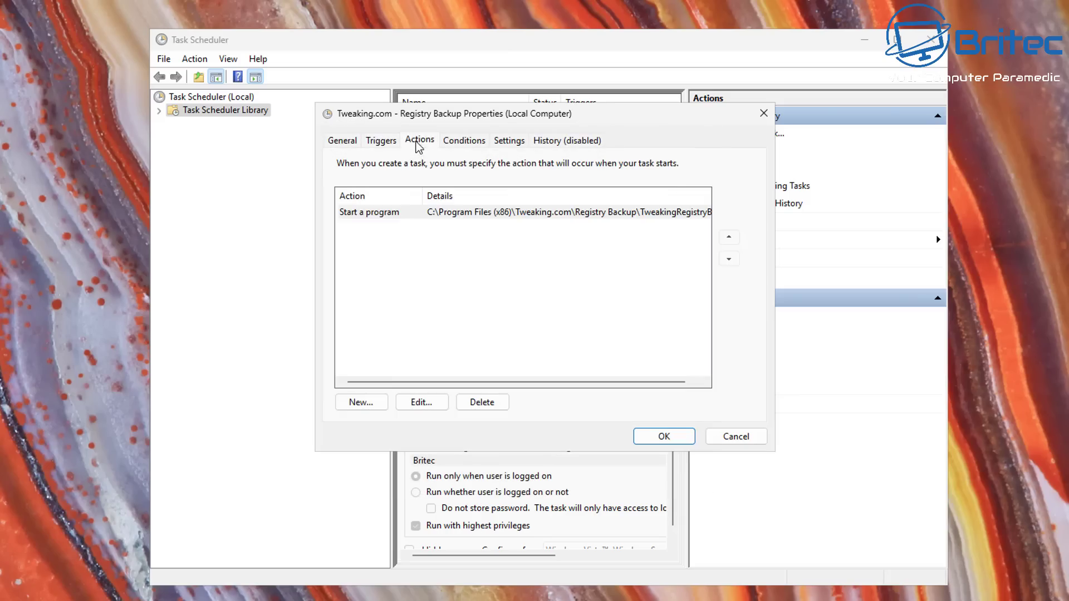
click(369, 213)
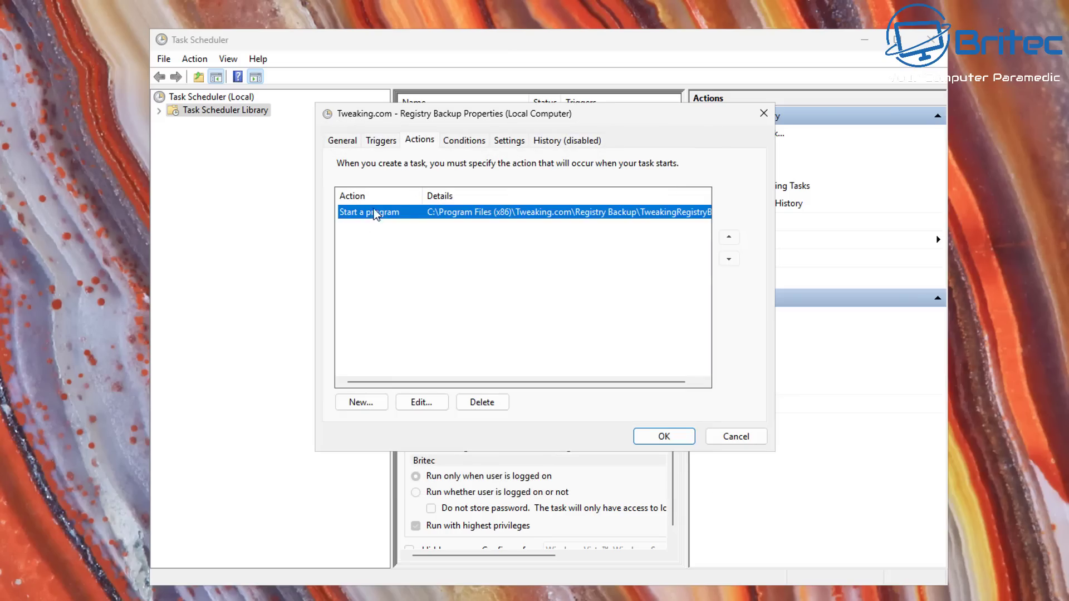
double_click(484, 217)
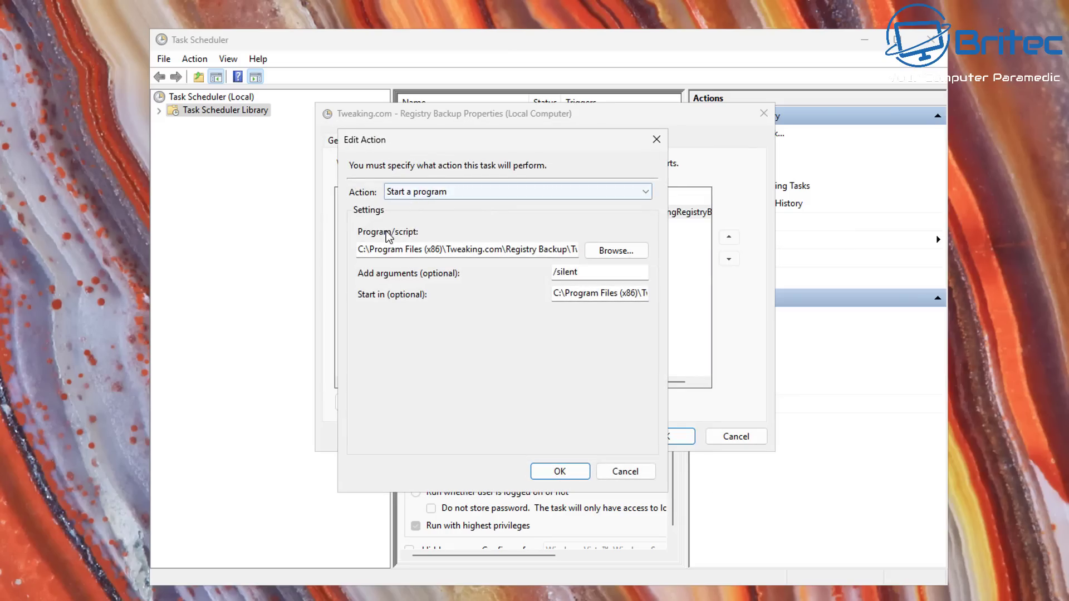
click(359, 250)
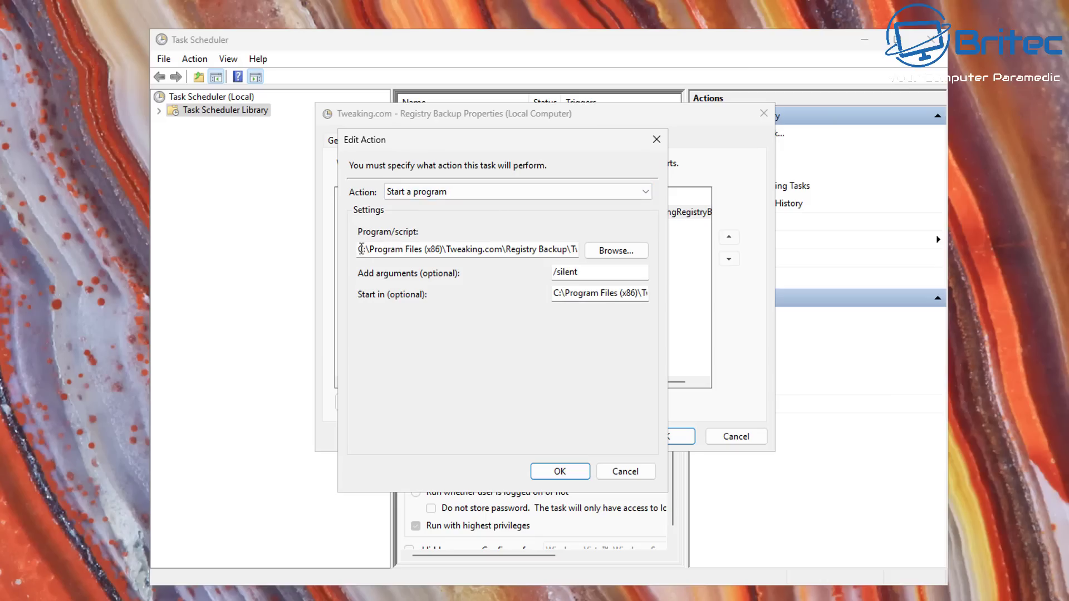
drag(359, 249, 596, 246)
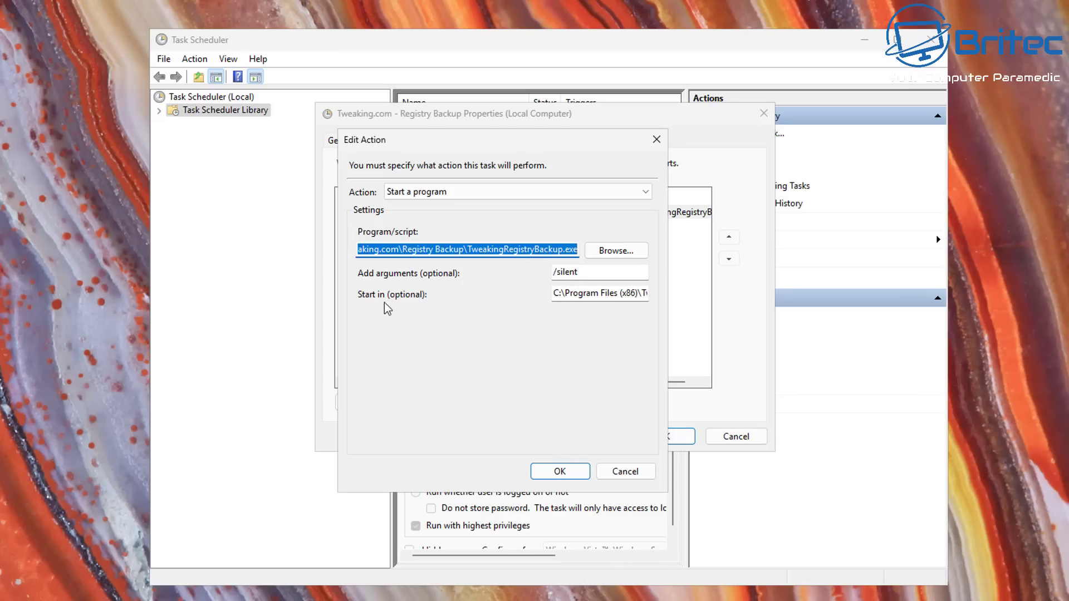
drag(554, 295, 671, 294)
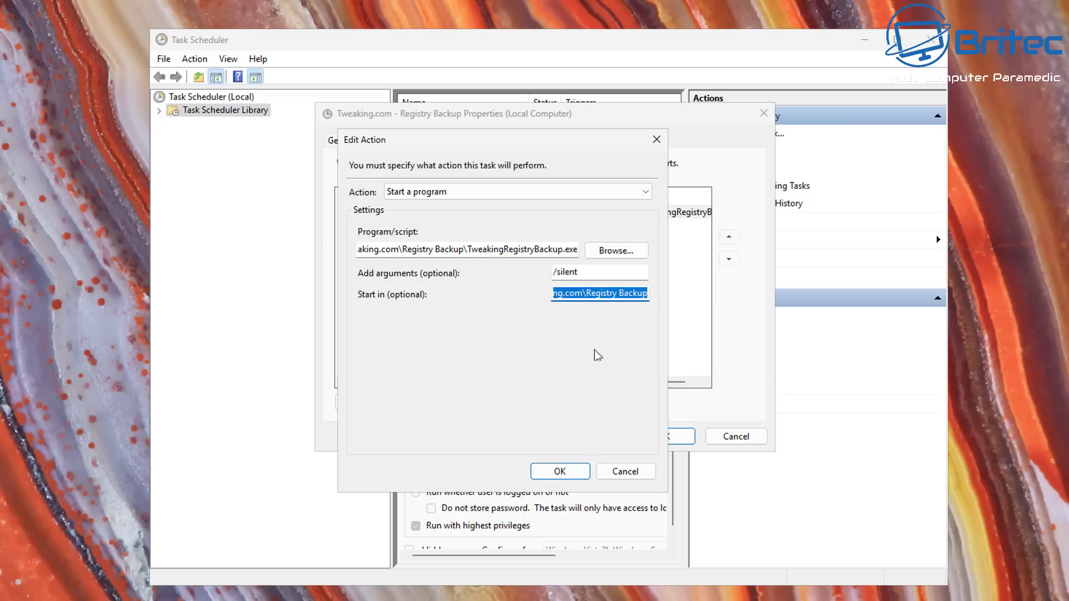
click(624, 471)
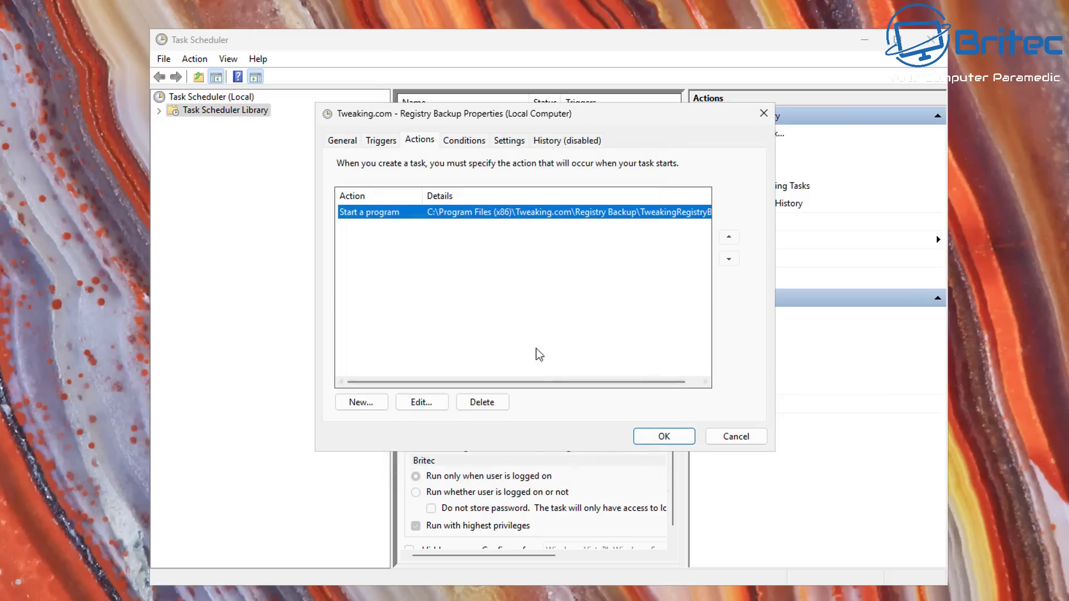
Step: Review the registry backup task's conditions, settings and history, and cancel out of its properties
click(463, 140)
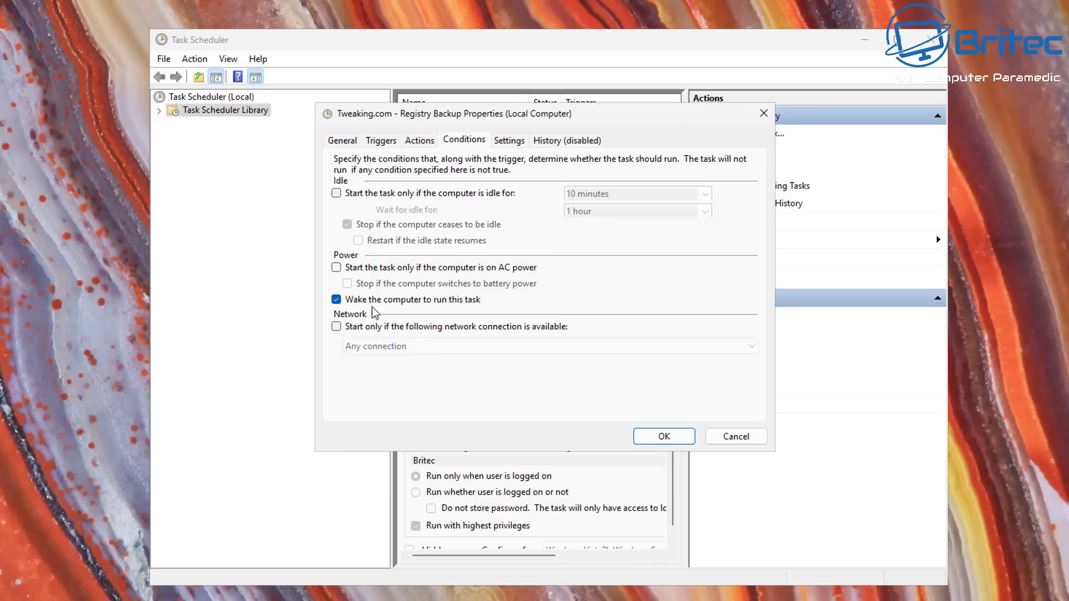
click(510, 141)
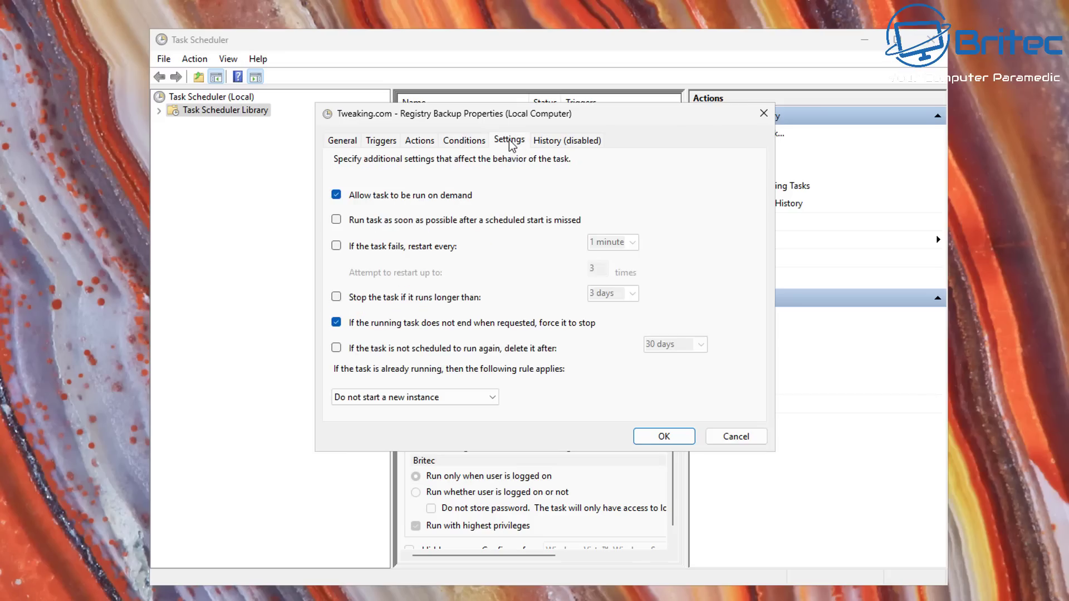
click(567, 142)
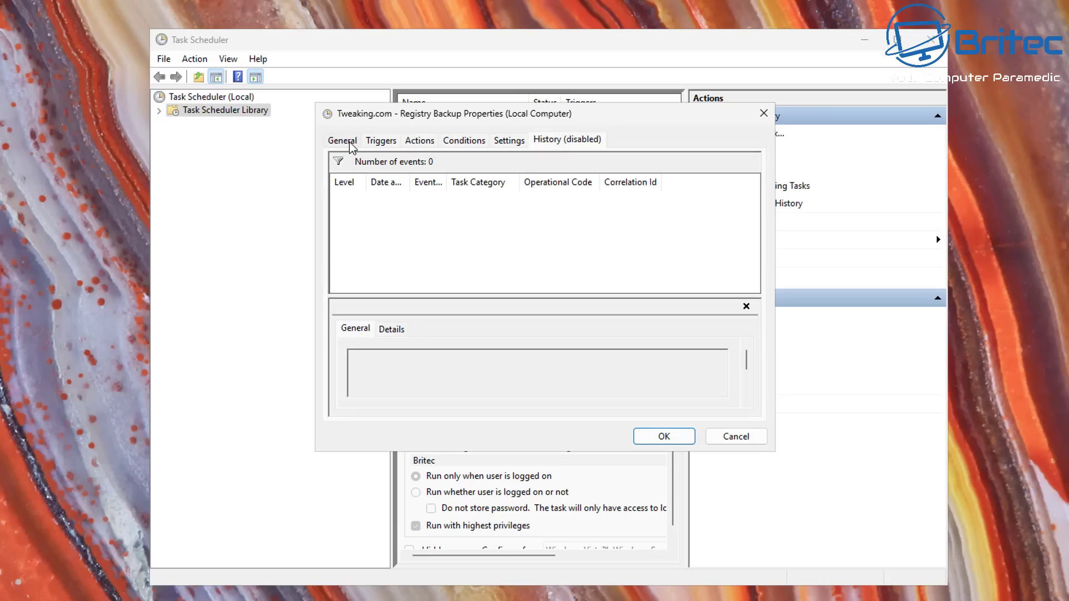
click(744, 436)
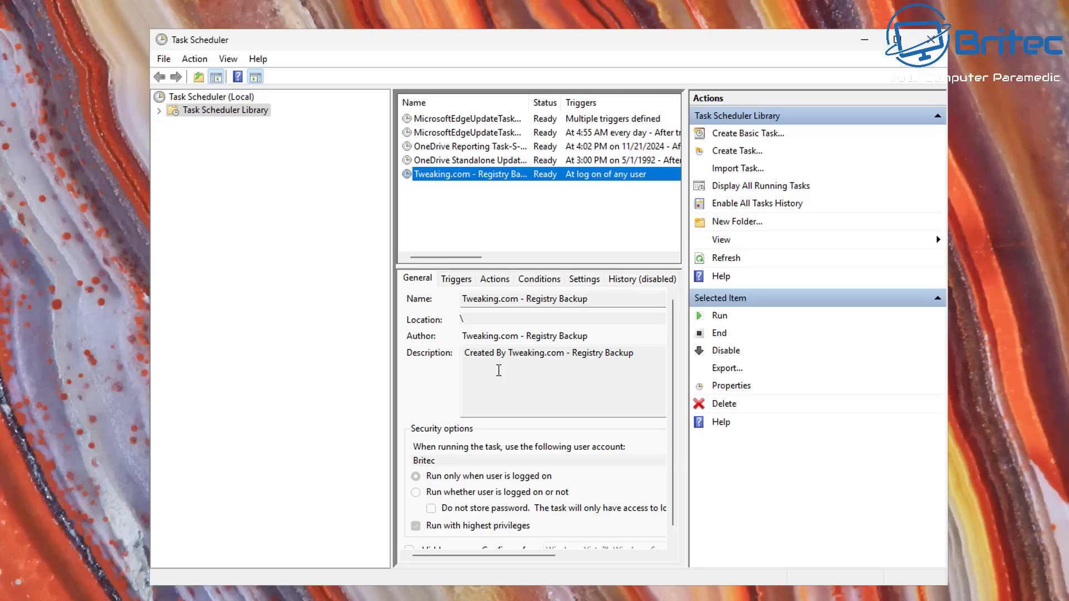
Step: Run the "Tweaking.com - Registry Backup" task on demand, widen the Status column, and minimize Task Scheduler and Registry Backup
click(721, 318)
drag(561, 102, 595, 108)
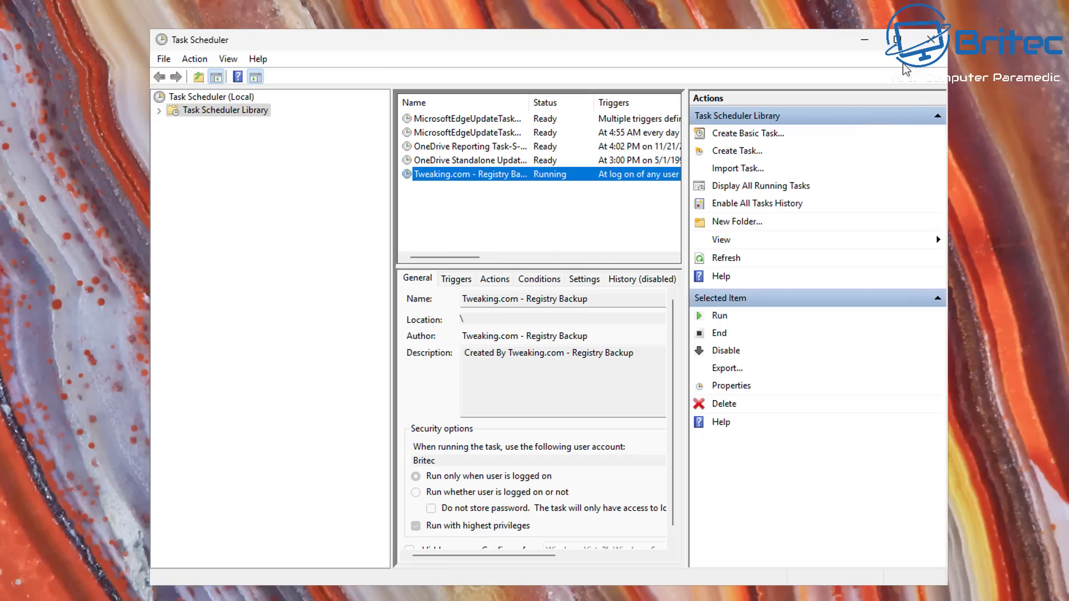
click(867, 41)
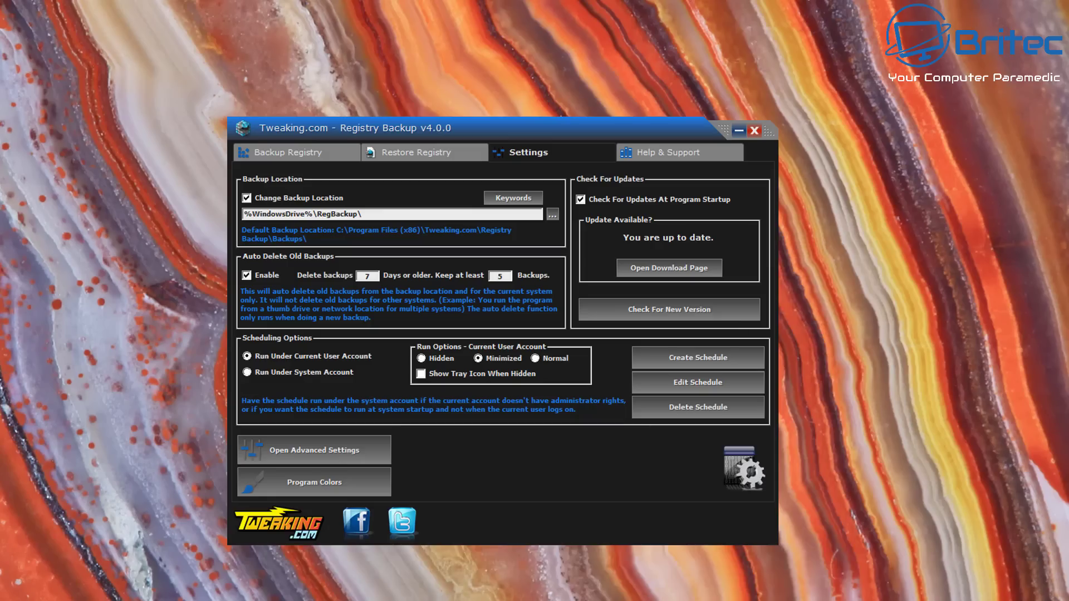
click(739, 130)
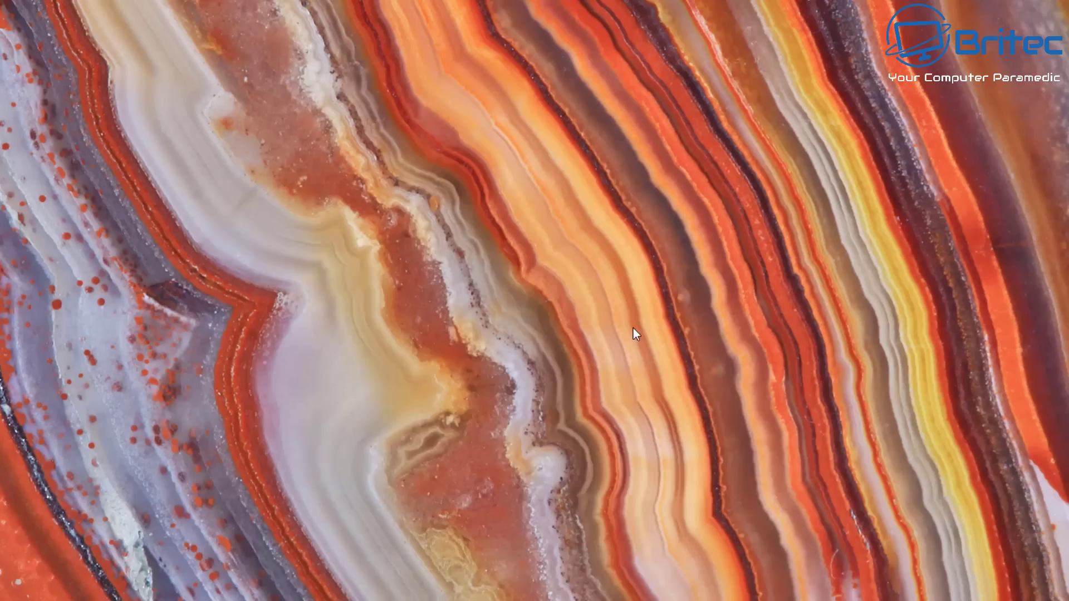
Step: In a new File Explorer window, examine the dated backup folders in the computer's folder inside C:\RegBackup, and close the window
mouse_move(537, 598)
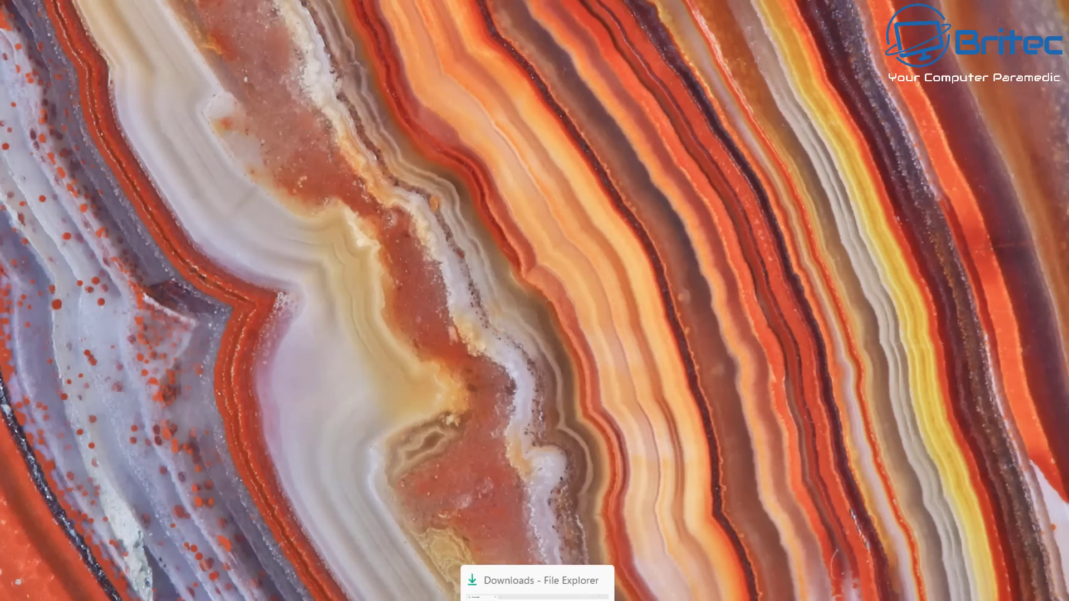
right_click(537, 598)
click(538, 598)
click(176, 467)
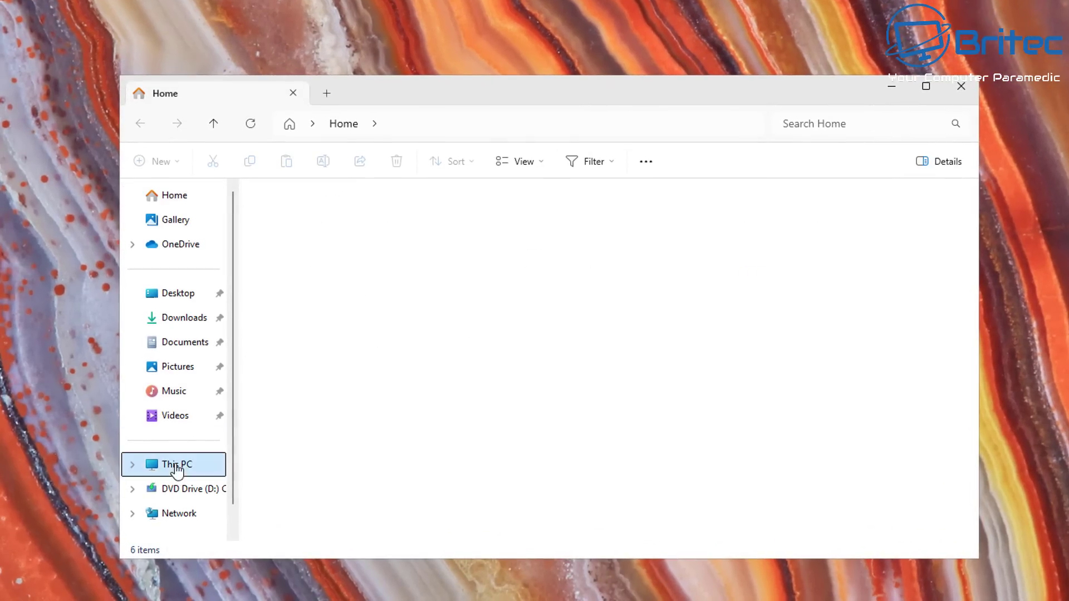
double_click(312, 220)
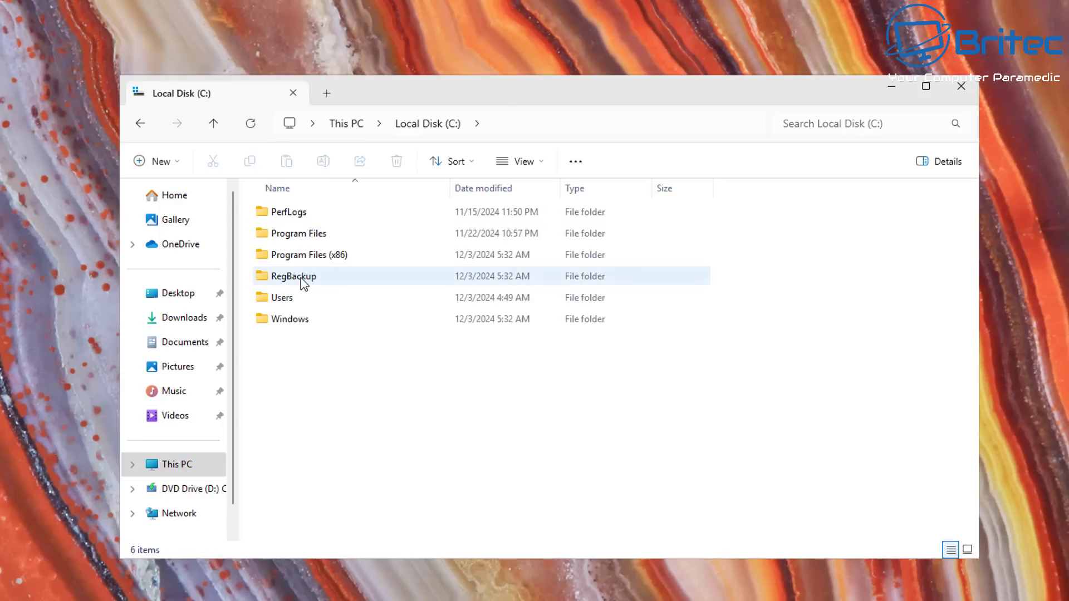
double_click(303, 278)
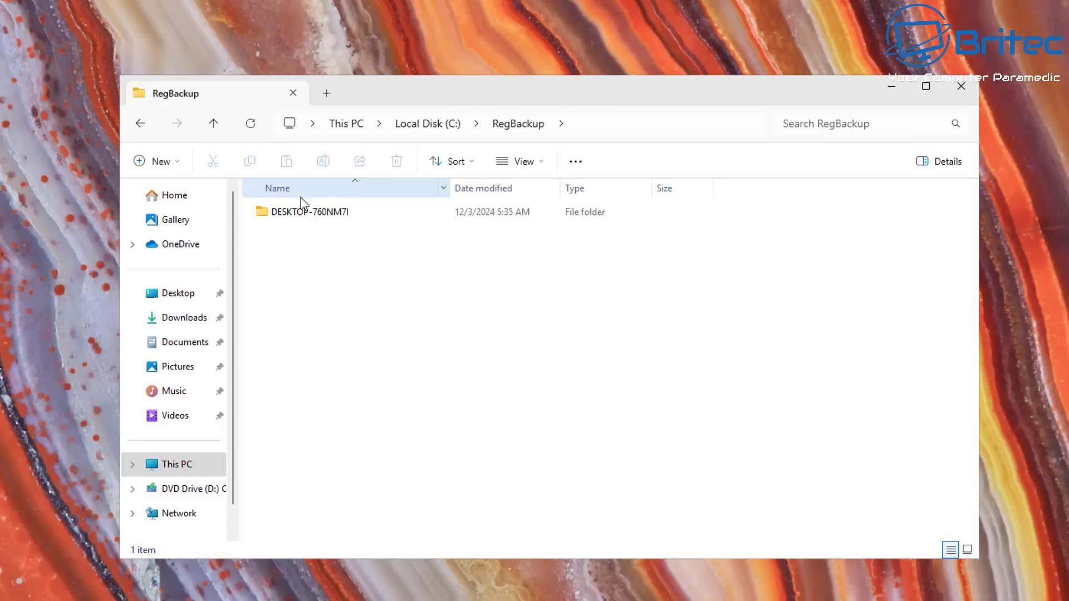
click(316, 214)
double_click(317, 215)
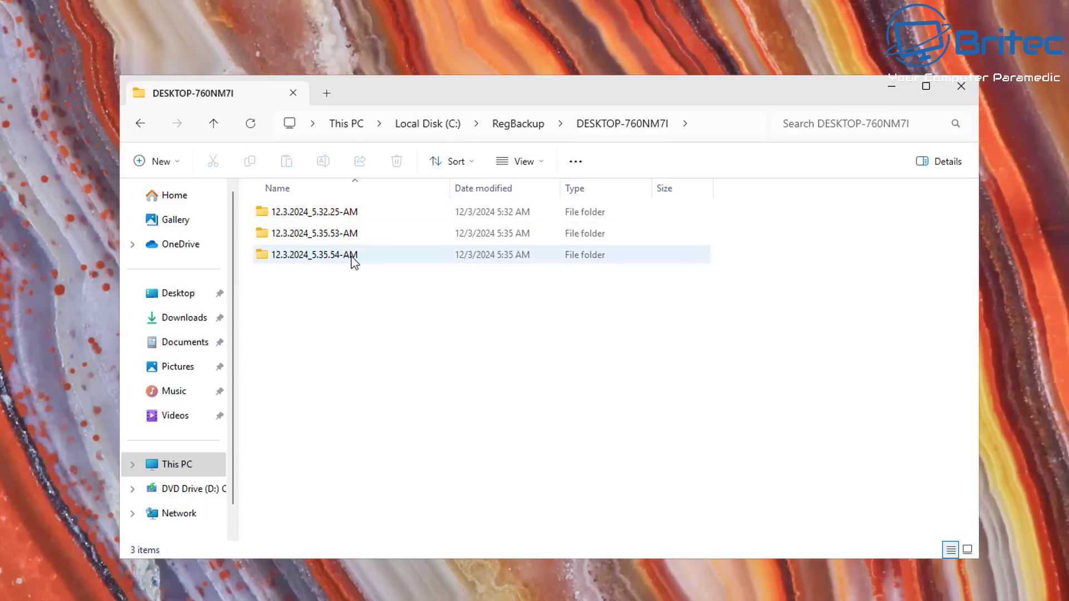
click(349, 216)
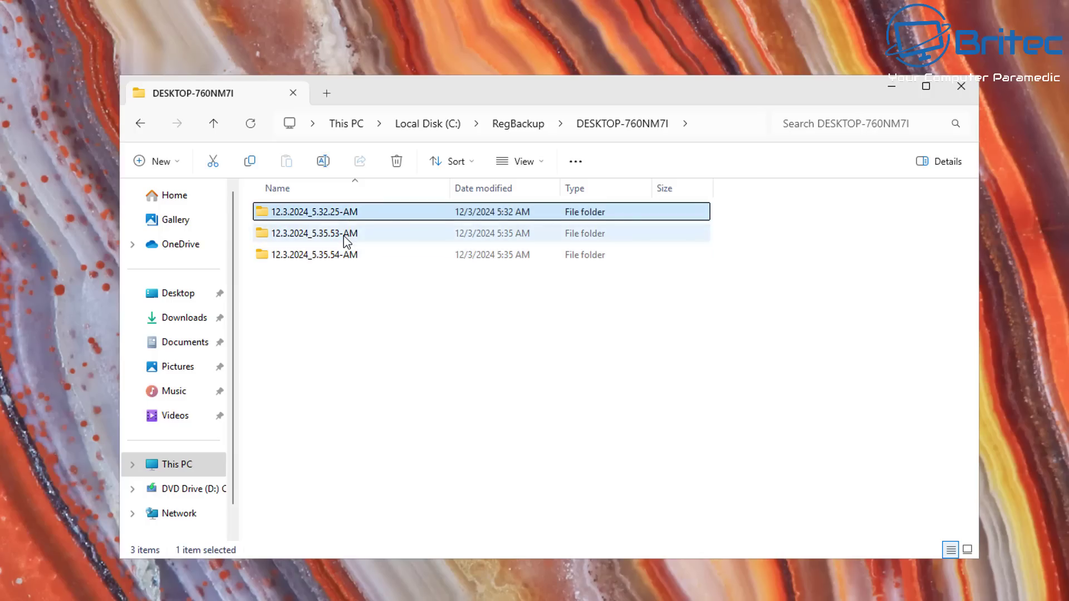
click(344, 236)
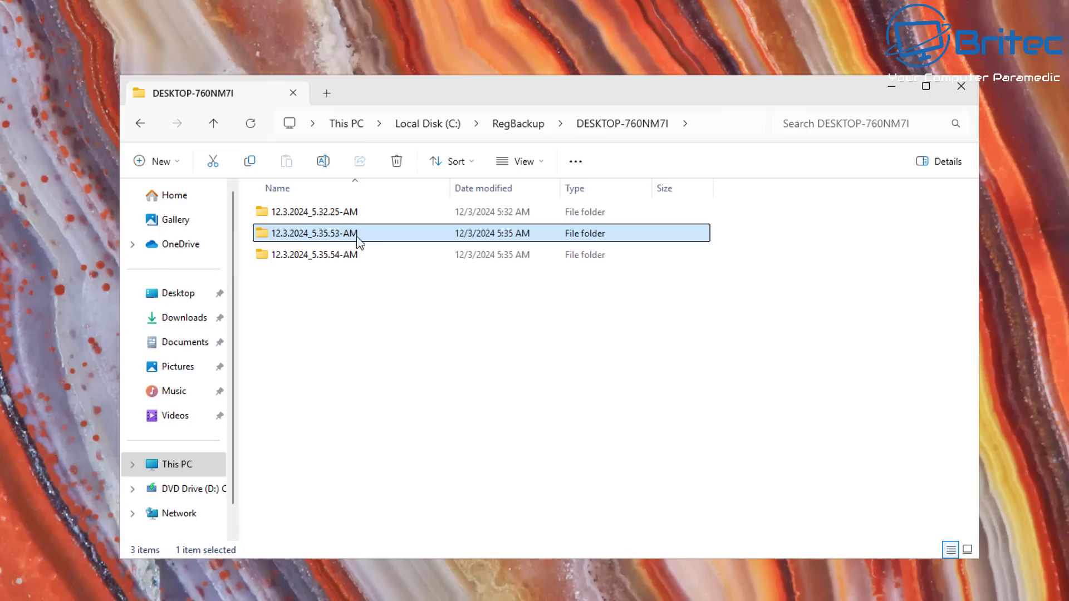
click(341, 258)
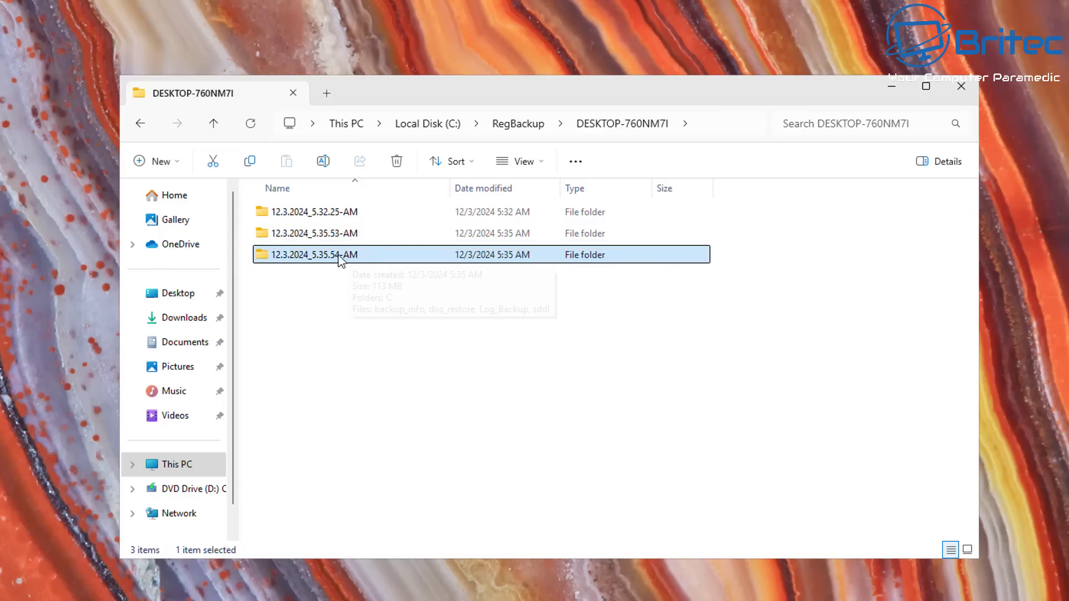
click(973, 94)
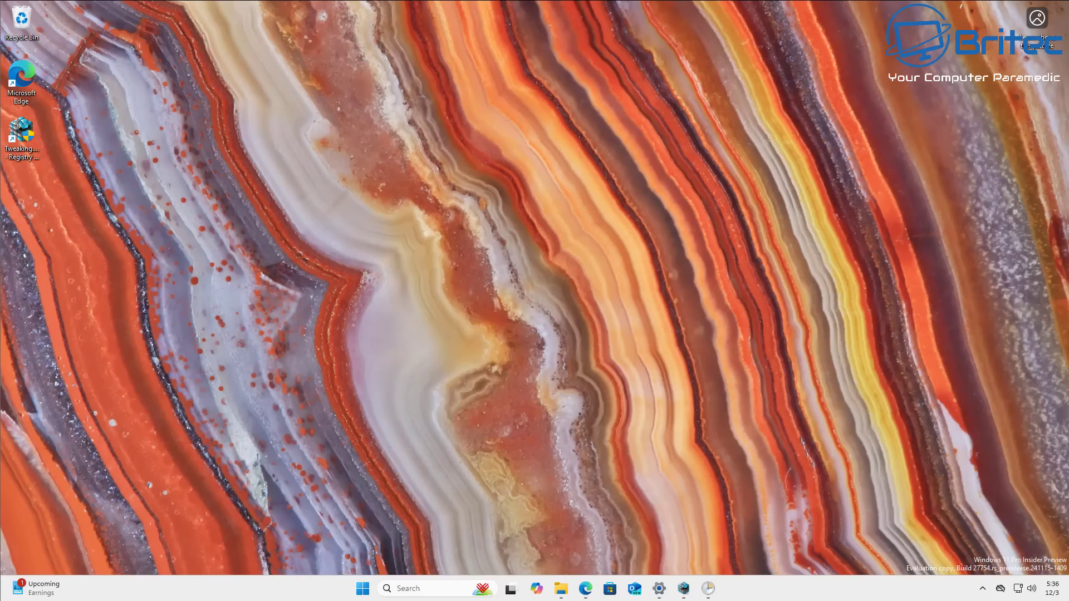
Step: Open Windows Settings, view the recovery options under System > Recovery, and close Settings
click(363, 589)
click(654, 266)
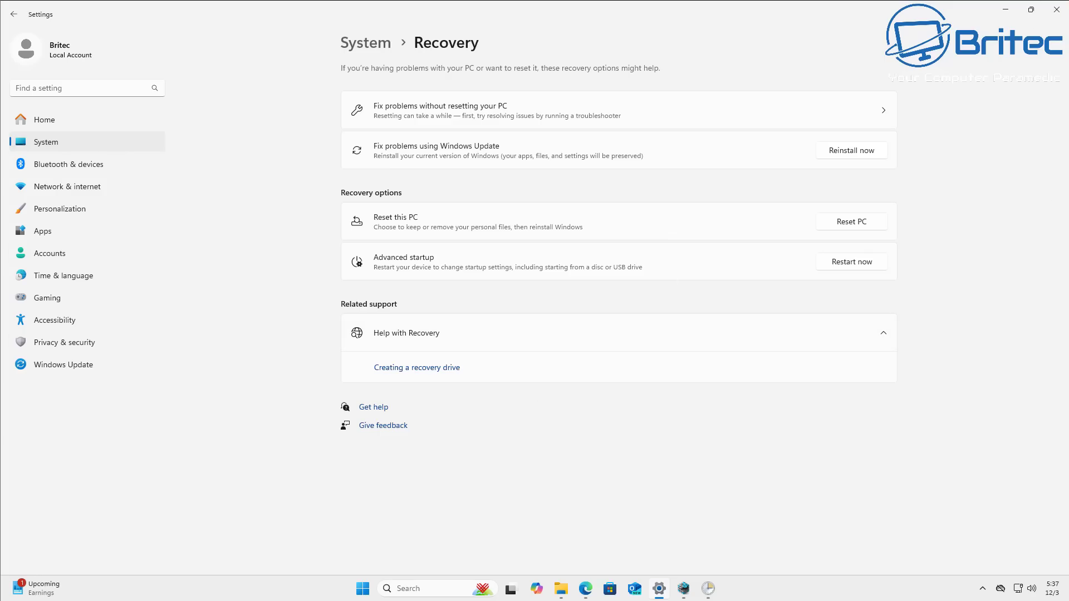
click(1055, 10)
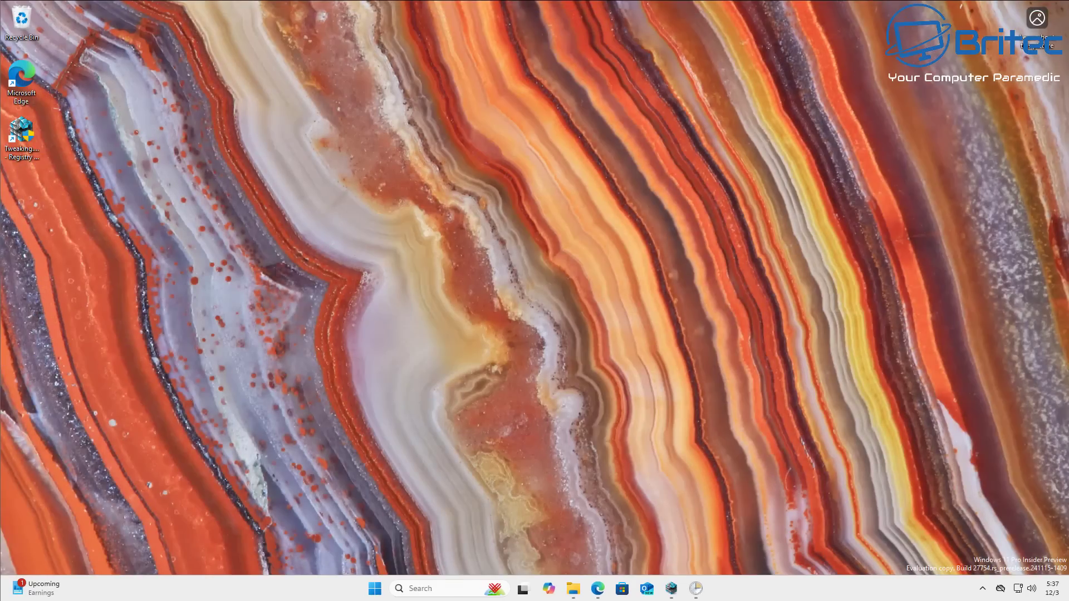